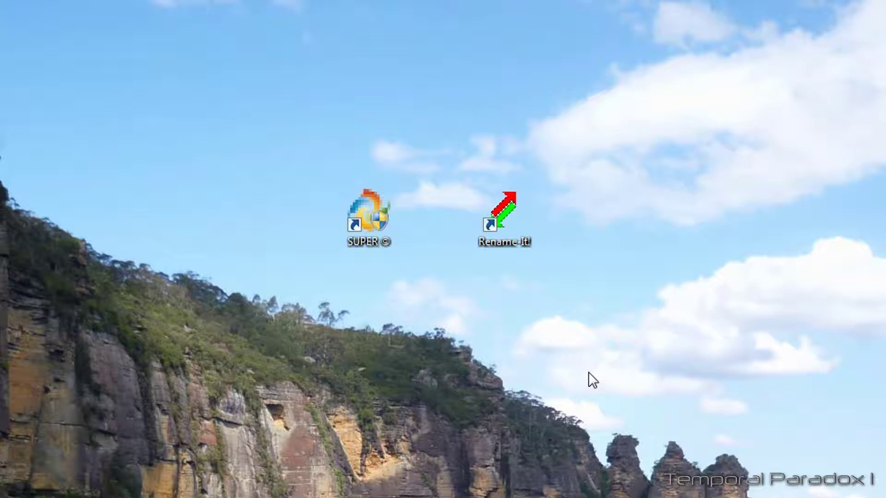
# - Open My Videos and add a new folder there named 'Proxy Video'
pyautogui.rightClick(588, 371)
pyautogui.click(593, 356)
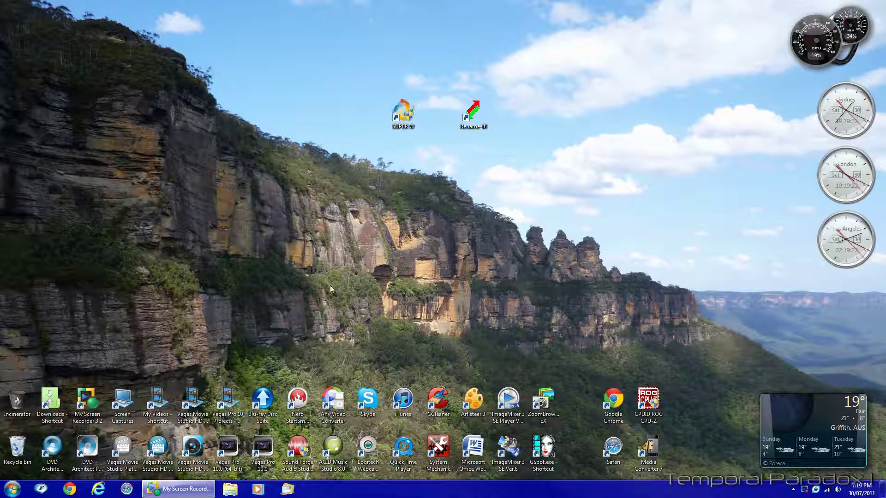
pyautogui.doubleClick(166, 404)
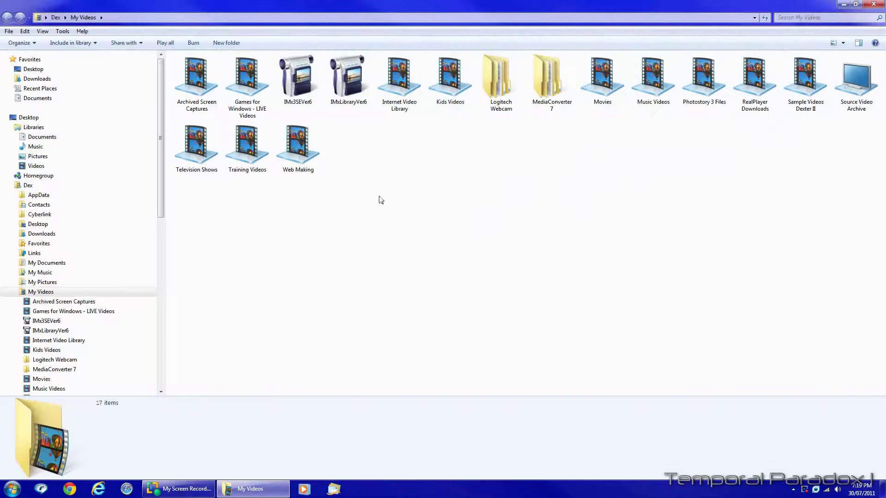
pyautogui.rightClick(376, 202)
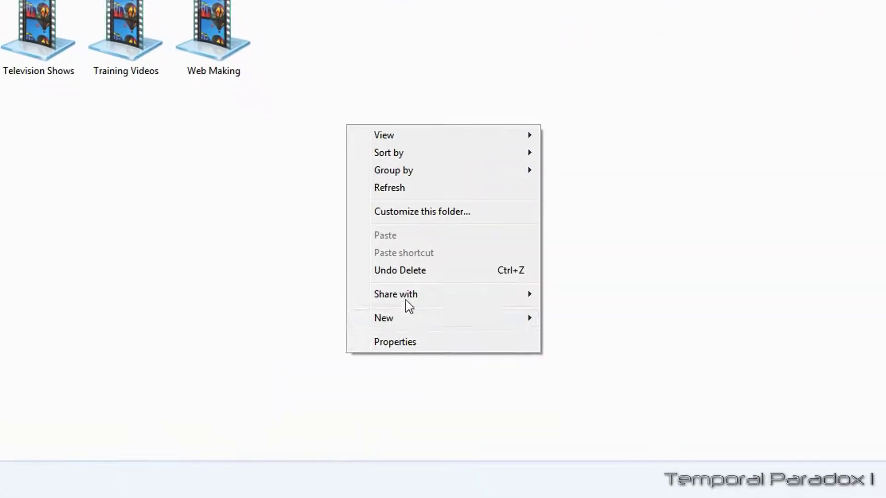
pyautogui.moveTo(383, 318)
pyautogui.click(594, 322)
pyautogui.write('Proxy Video')
pyautogui.press('Return')
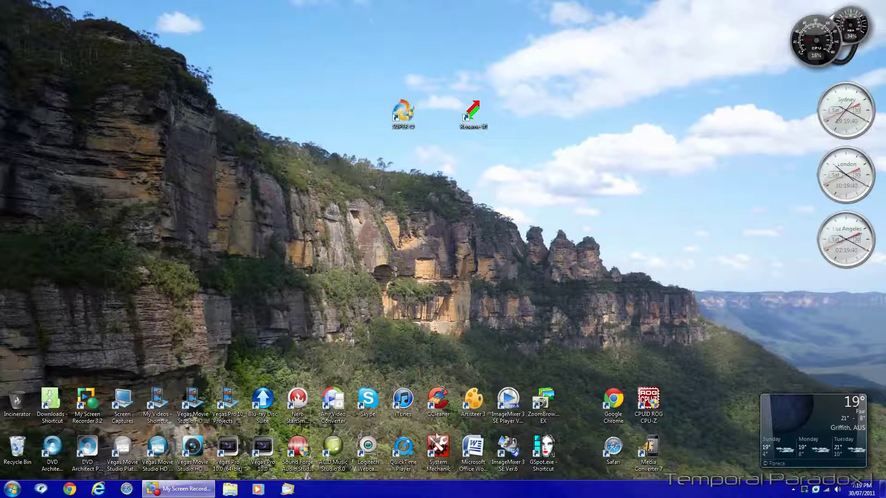
# - Launch SUPER from its desktop shortcut, approve the UAC prompt, and show its main options menu
pyautogui.doubleClick(402, 115)
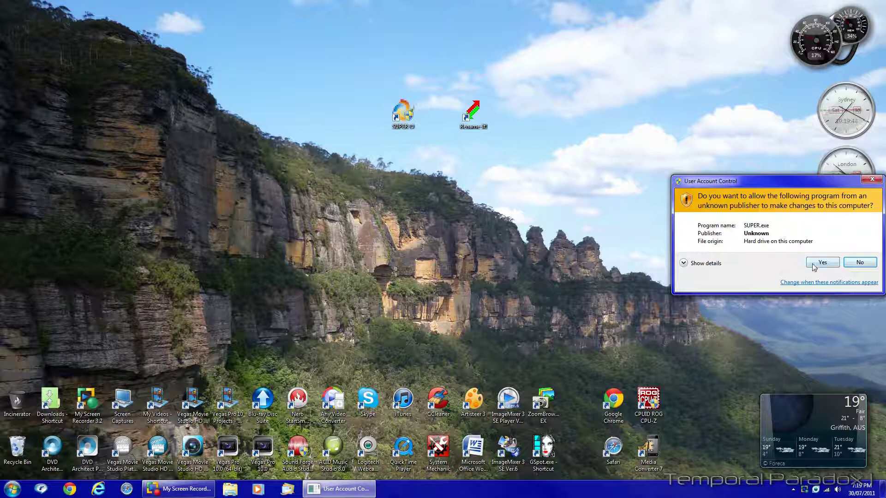
pyautogui.click(813, 266)
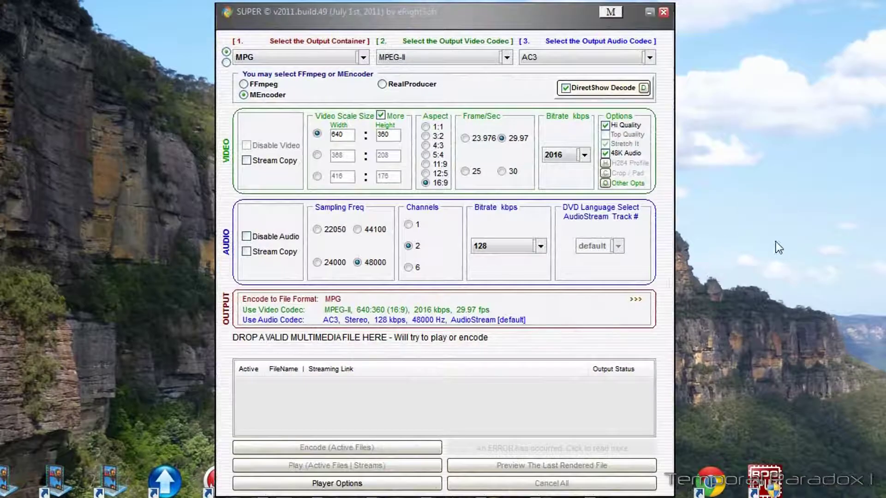
pyautogui.click(614, 13)
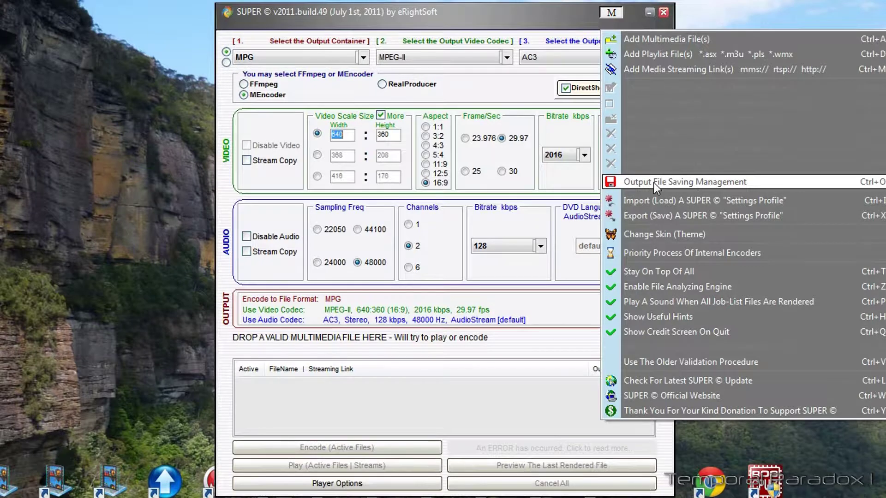
# - In Output File Saving Management, select the Proxy Video folder as the shared output folder and save
pyautogui.click(653, 181)
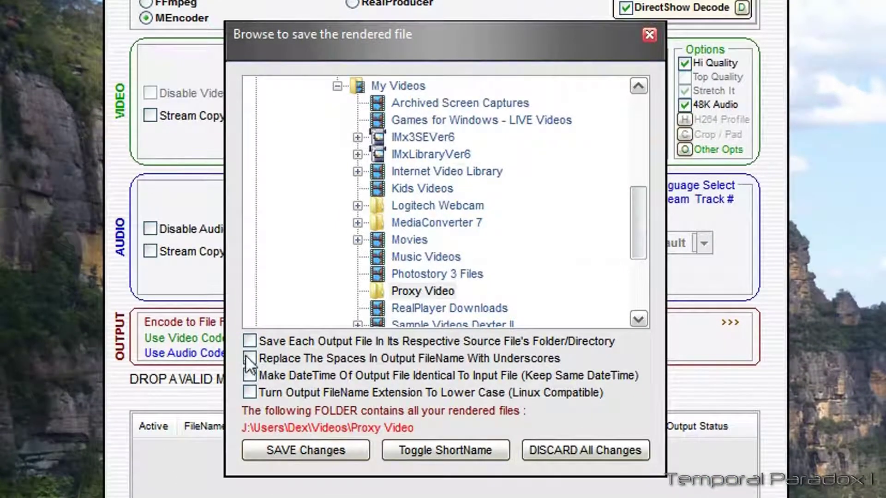
pyautogui.click(250, 341)
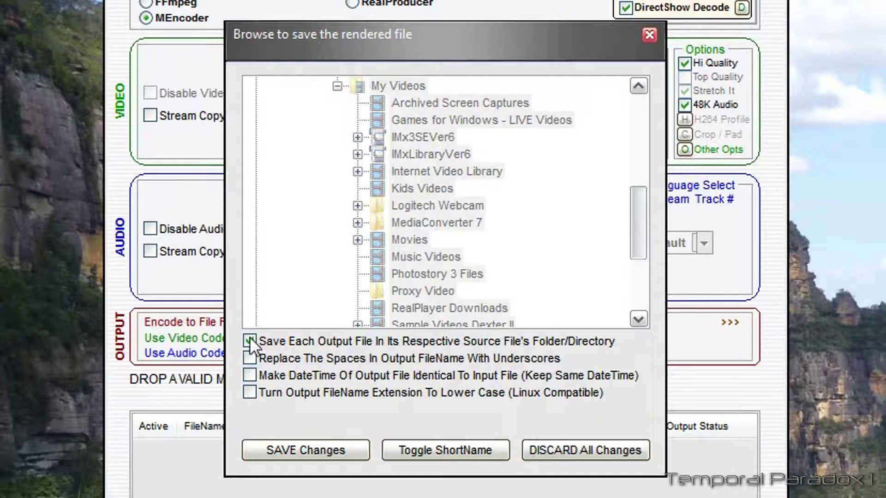
pyautogui.click(250, 339)
pyautogui.moveTo(636, 213)
pyautogui.mouseDown()
pyautogui.moveTo(633, 272)
pyautogui.moveTo(644, 118)
pyautogui.moveTo(641, 219)
pyautogui.moveTo(646, 179)
pyautogui.moveTo(654, 245)
pyautogui.mouseUp()
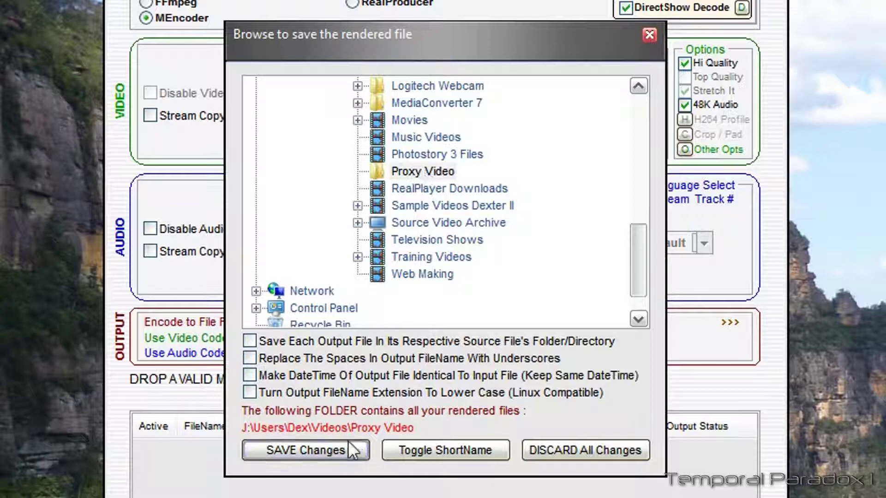
pyautogui.click(322, 449)
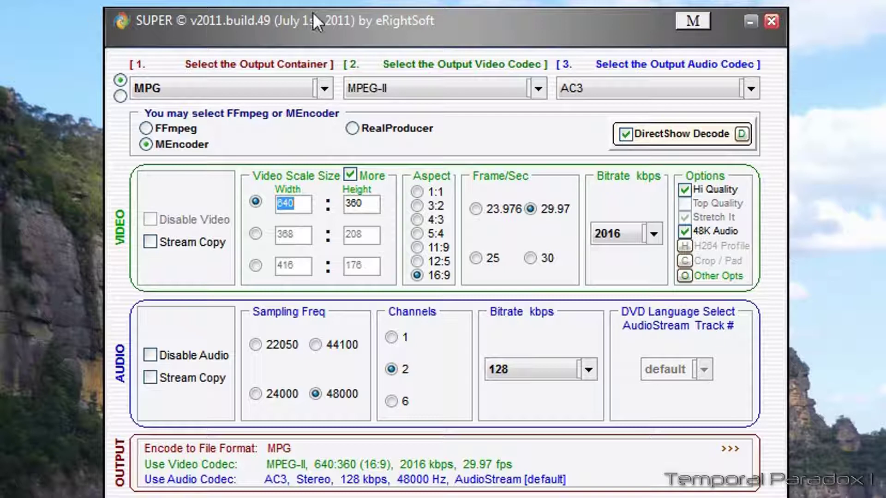
# - Choose MPG as container, MPEG-II as video codec and AC3 as audio codec
pyautogui.click(324, 87)
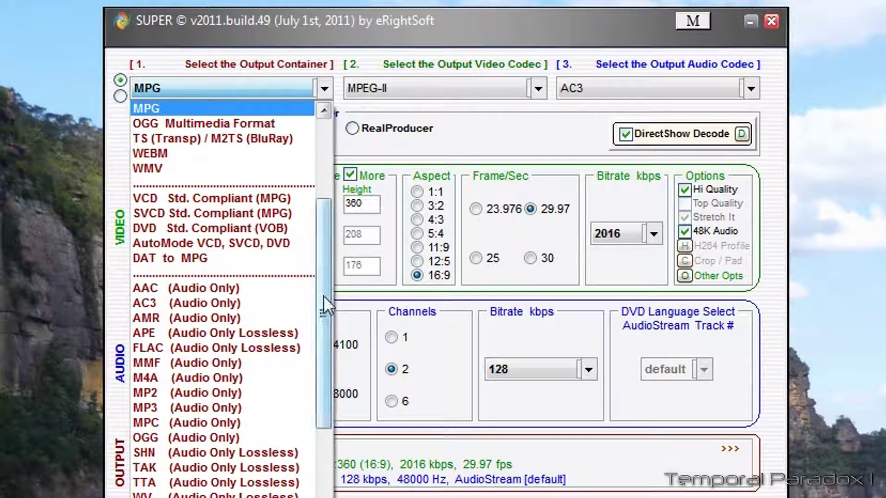
pyautogui.scroll(3, 323, 295)
pyautogui.scroll(1, 317, 237)
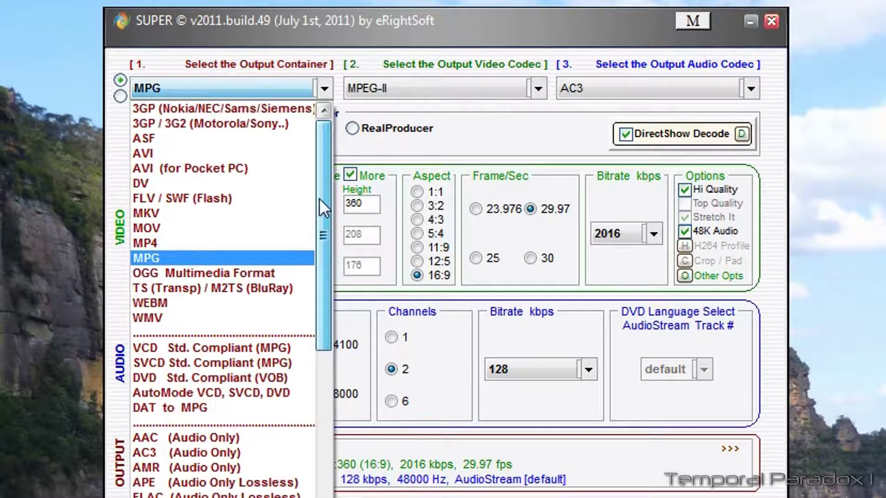
pyautogui.click(164, 257)
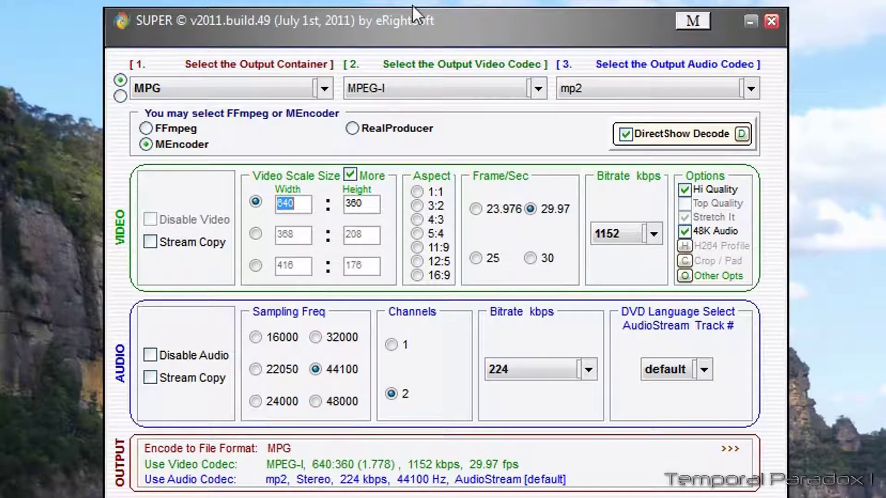
pyautogui.click(536, 90)
pyautogui.click(536, 124)
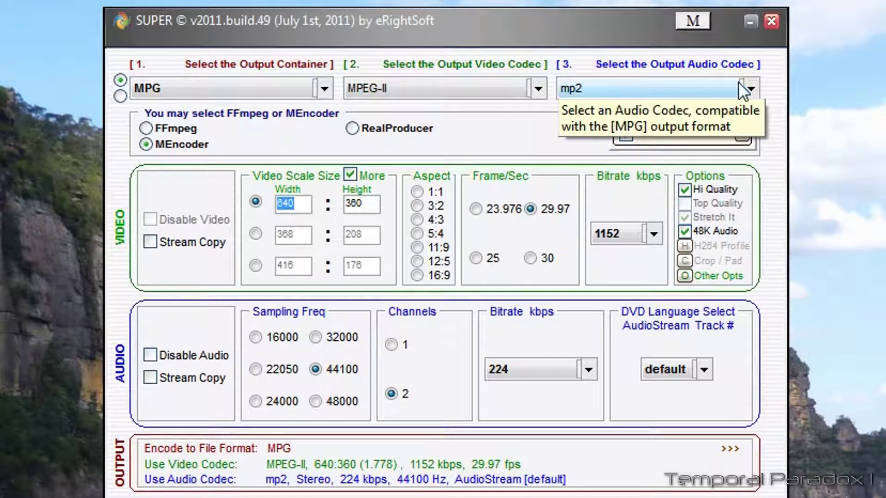
pyautogui.click(752, 87)
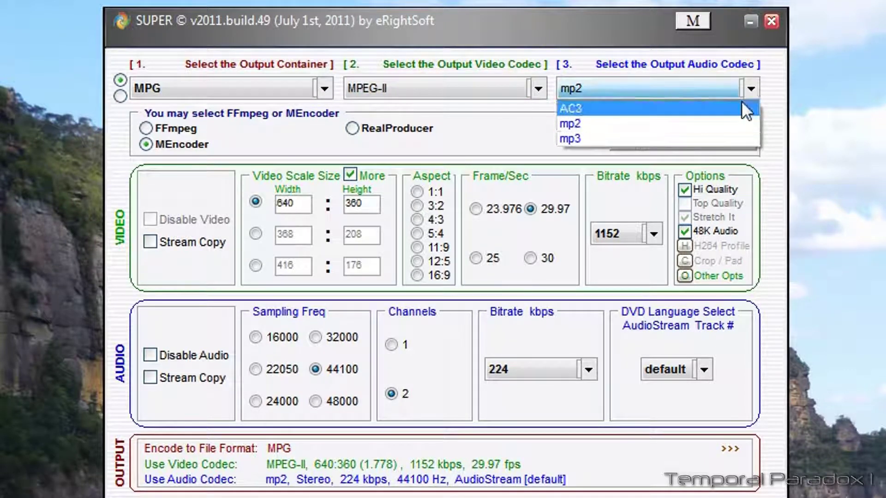
pyautogui.click(742, 108)
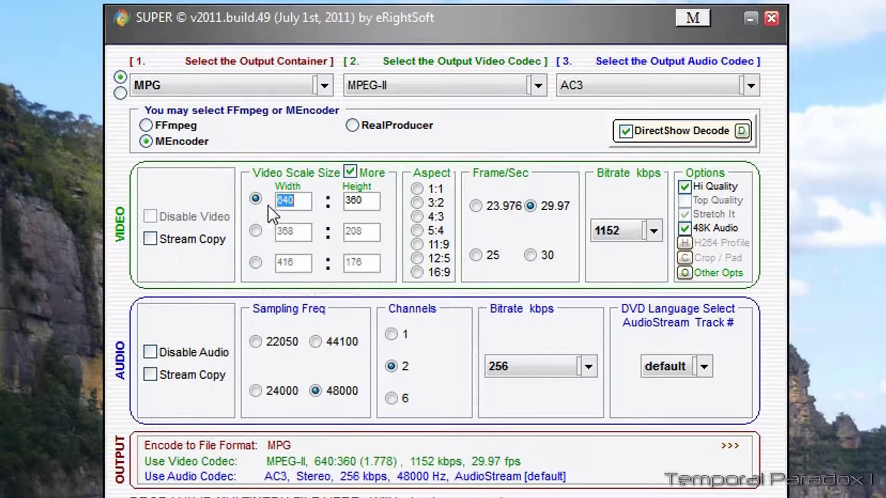
# - Enter custom width 640 and height 360, and select the 16:9 aspect ratio
pyautogui.click(350, 171)
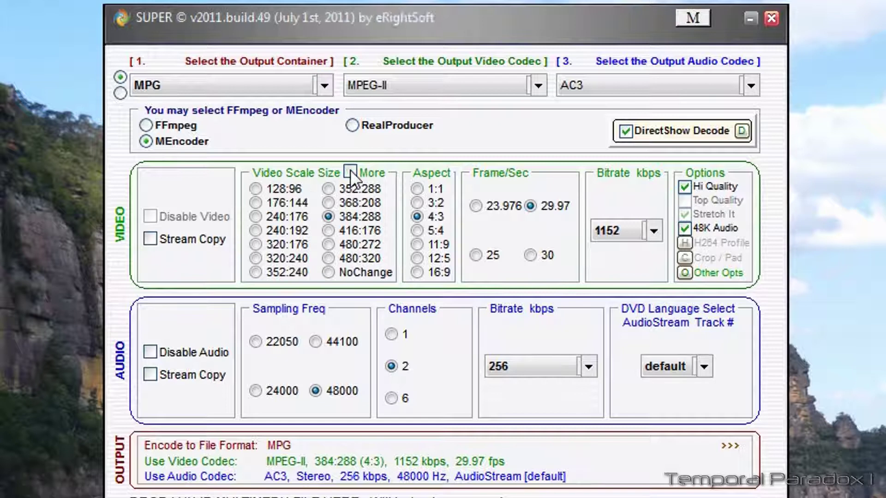
pyautogui.click(351, 170)
pyautogui.click(350, 170)
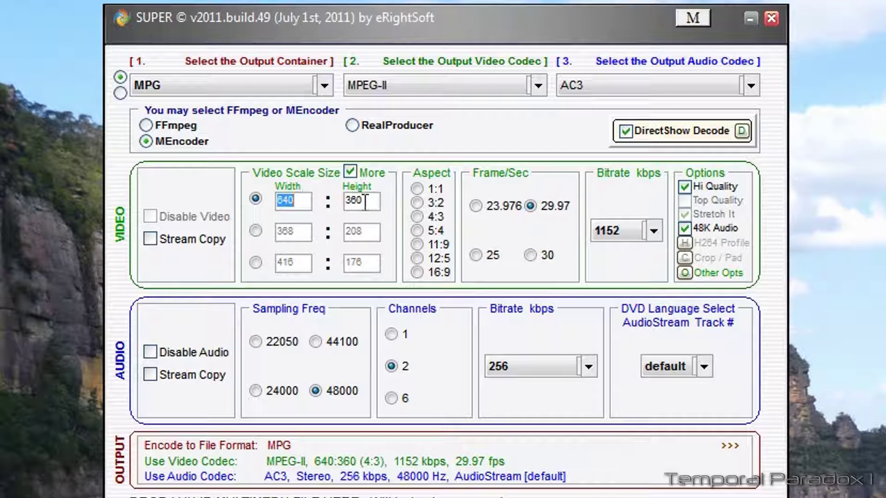
pyautogui.doubleClick(365, 201)
pyautogui.doubleClick(302, 201)
pyautogui.write('640')
pyautogui.press('Tab')
pyautogui.write('360')
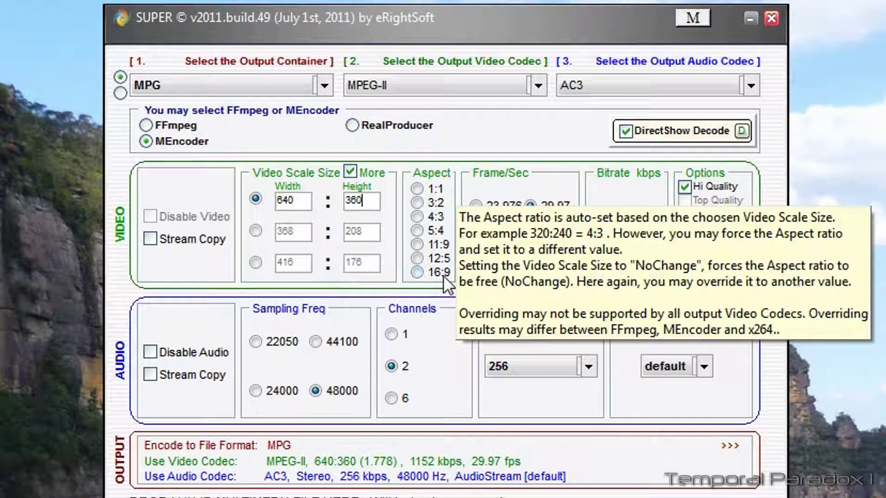
pyautogui.click(418, 272)
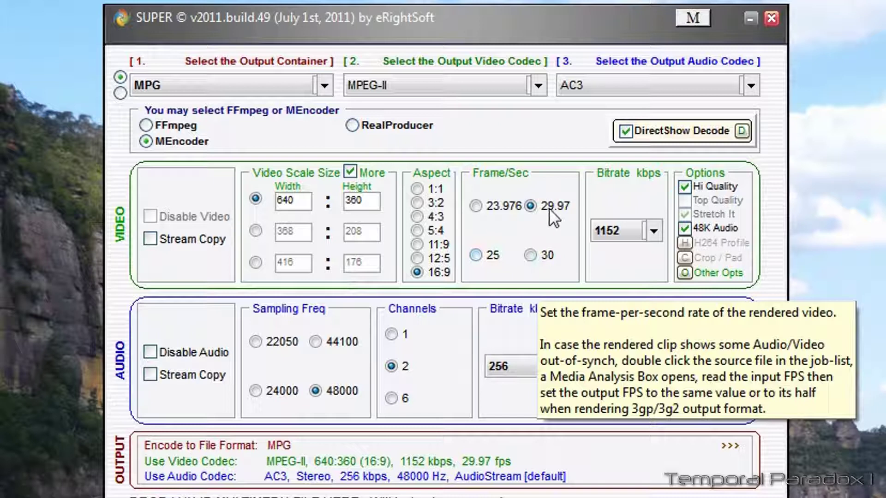
# - Pick 2016 from the video Bitrate kbps list
pyautogui.click(654, 231)
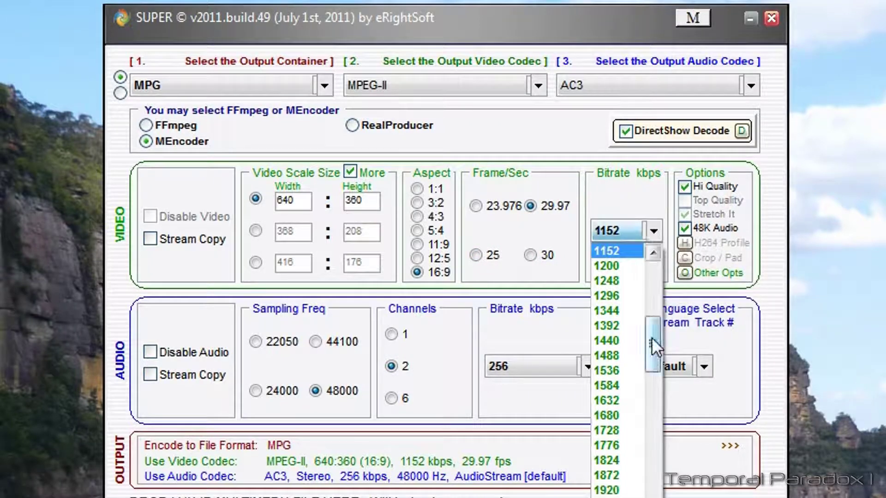
pyautogui.moveTo(651, 337)
pyautogui.mouseDown()
pyautogui.moveTo(657, 375)
pyautogui.moveTo(654, 359)
pyautogui.mouseUp()
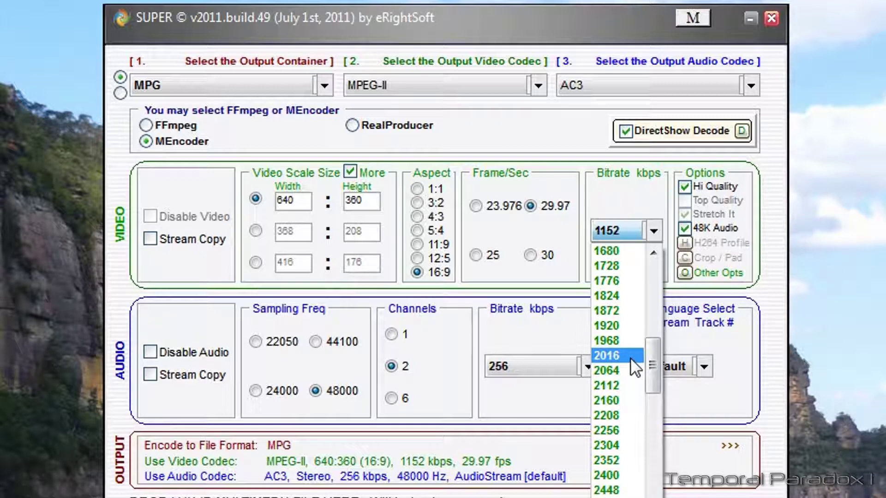
pyautogui.click(630, 358)
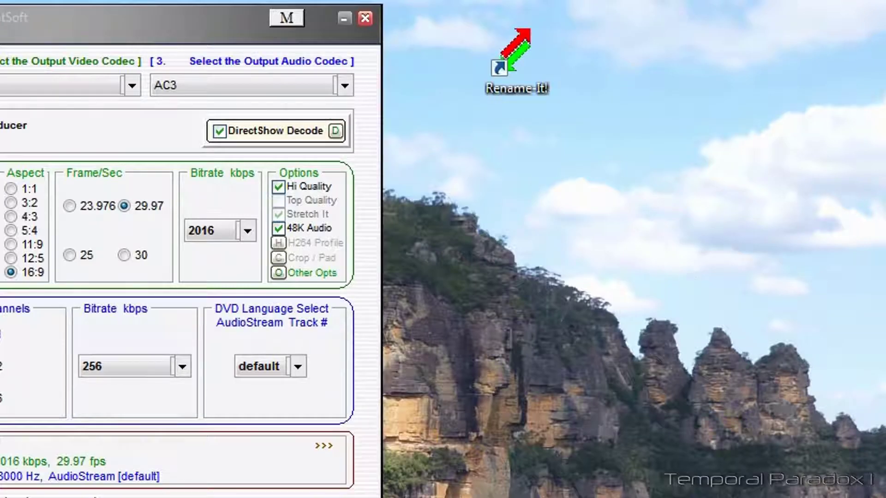
pyautogui.moveTo(767, 228); pyautogui.dragTo(616, 213)
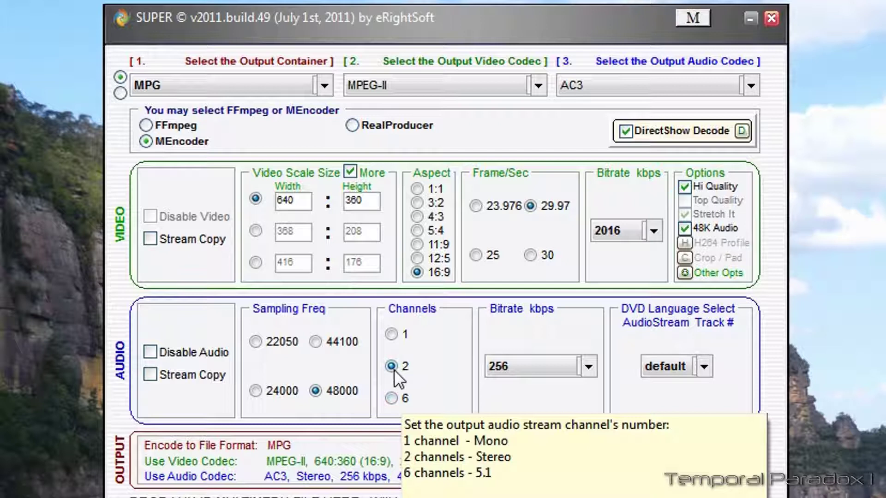
# - Pick 128 from the audio Bitrate kbps list
pyautogui.click(589, 367)
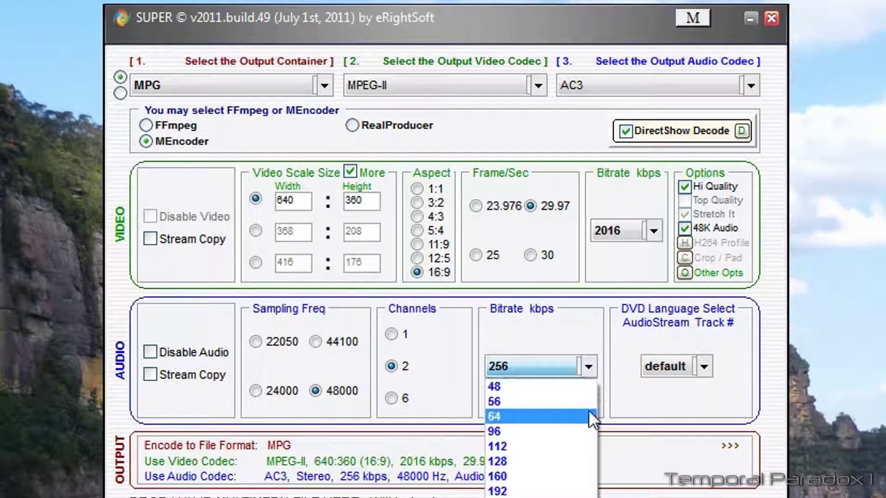
pyautogui.click(582, 459)
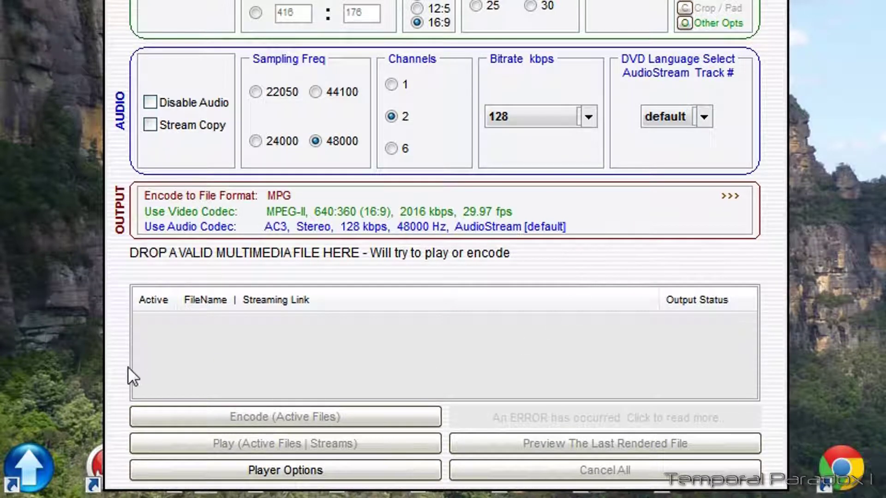
# - Open the add-files dialog and browse to Videos > Source Video Archive > 2011 > 201106 > 20110606
pyautogui.moveTo(443, 353)
pyautogui.rightClick(173, 327)
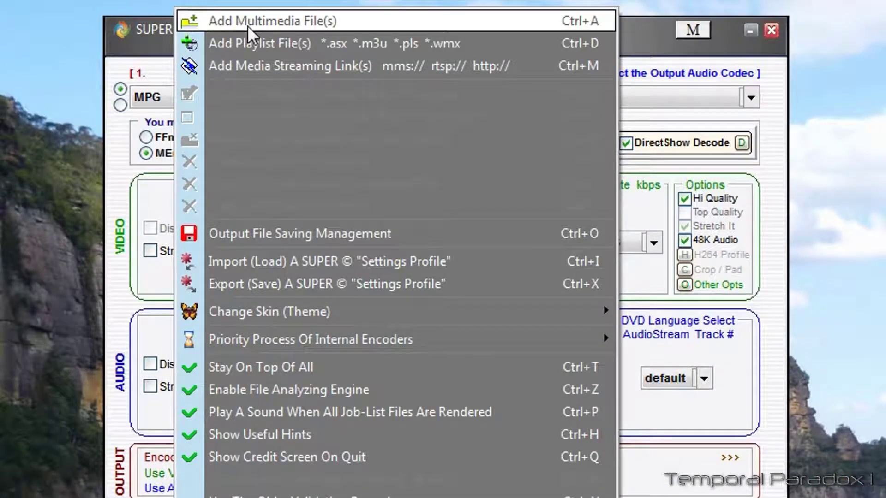
pyautogui.click(247, 26)
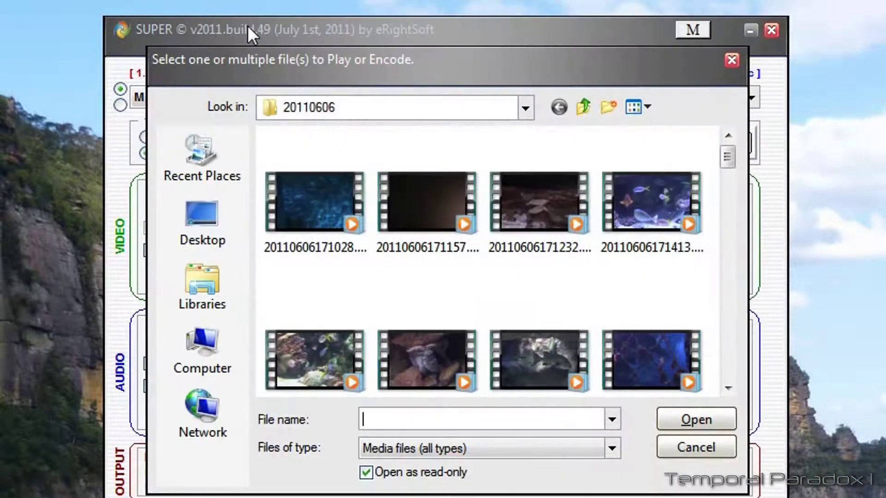
pyautogui.click(216, 288)
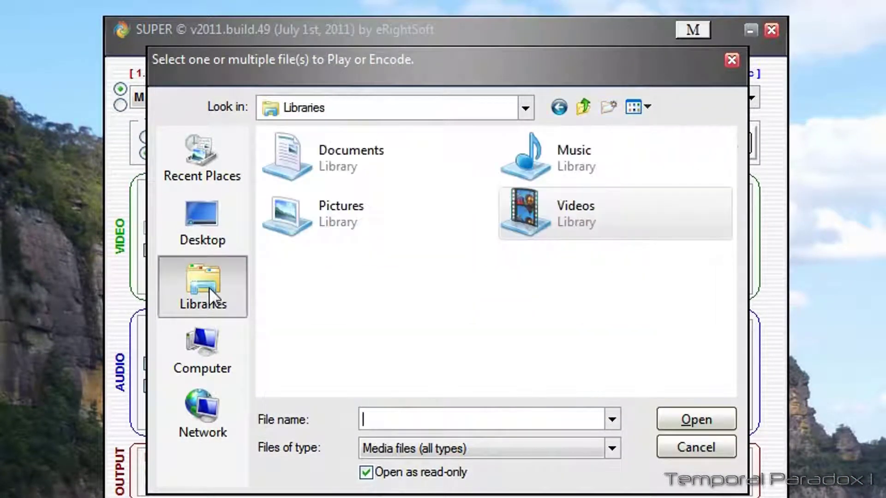
pyautogui.doubleClick(523, 212)
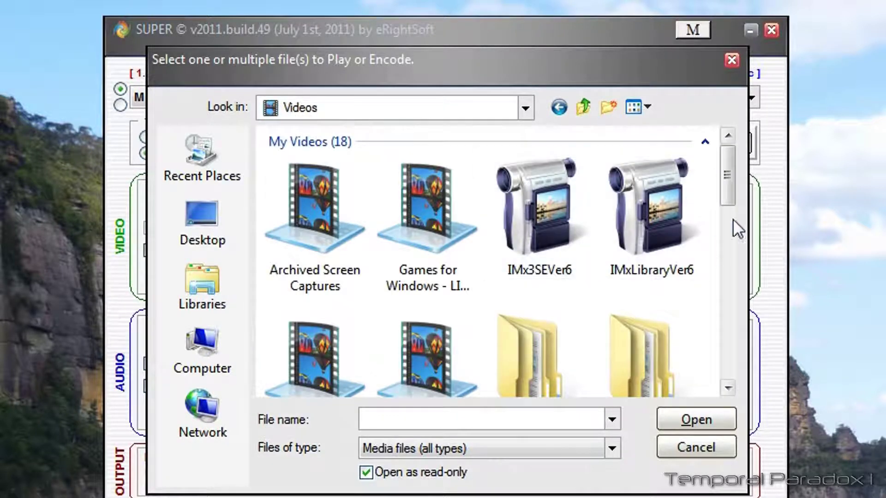
pyautogui.moveTo(725, 181); pyautogui.dragTo(733, 281)
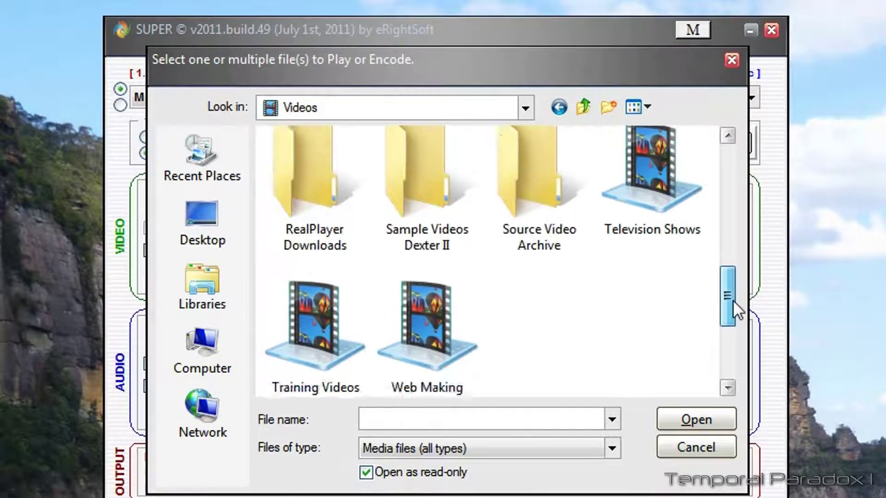
pyautogui.doubleClick(536, 295)
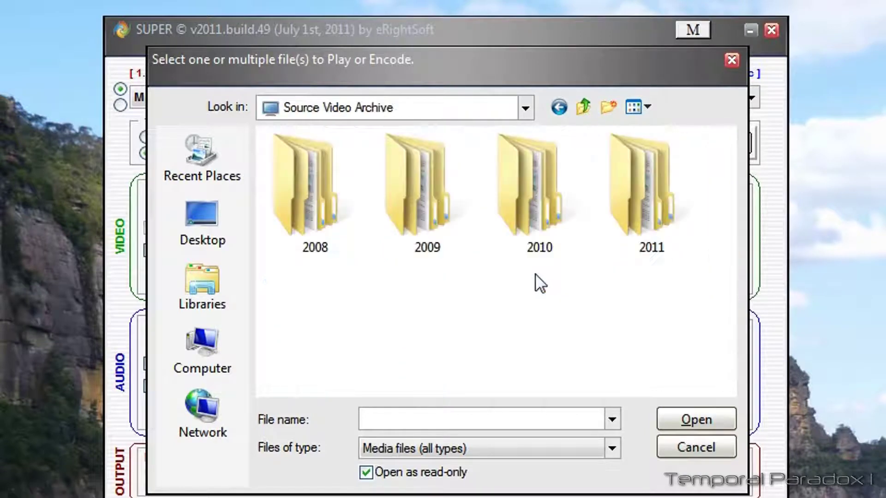
pyautogui.doubleClick(673, 212)
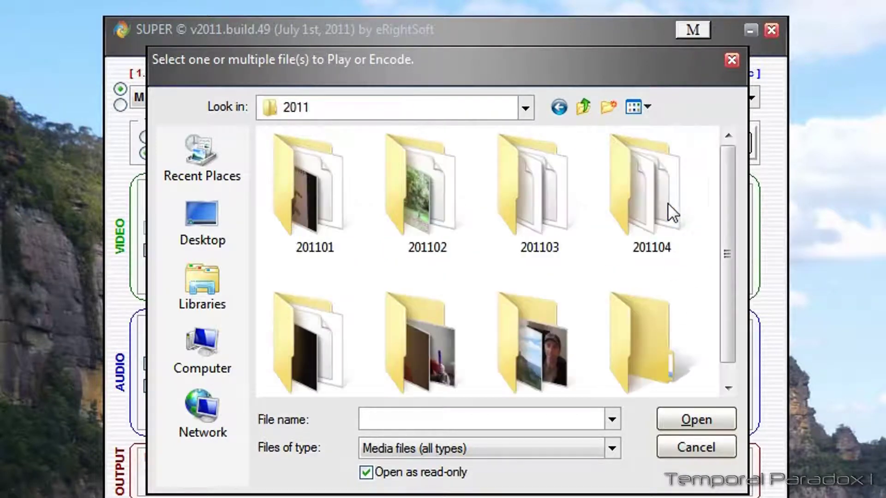
pyautogui.doubleClick(425, 354)
pyautogui.doubleClick(332, 249)
pyautogui.click(544, 222)
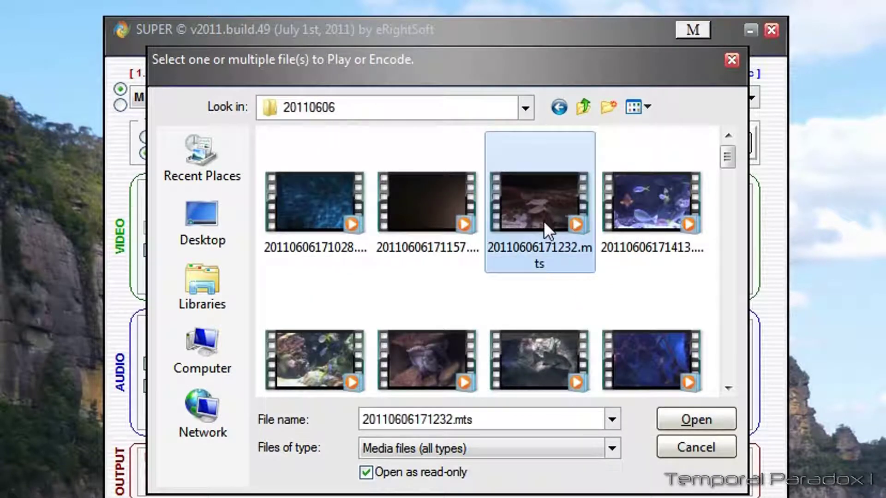
pyautogui.moveTo(539, 202)
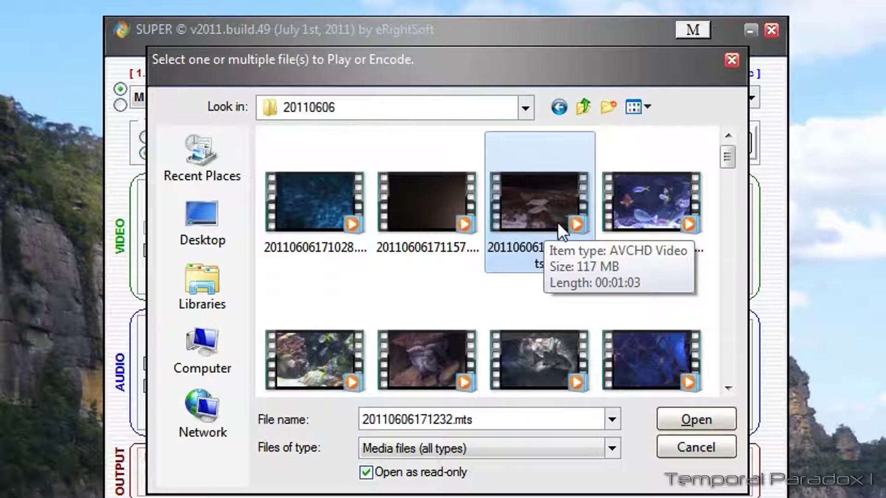
pyautogui.keyDown('ctrl'); pyautogui.click(651, 205); pyautogui.keyUp('ctrl')
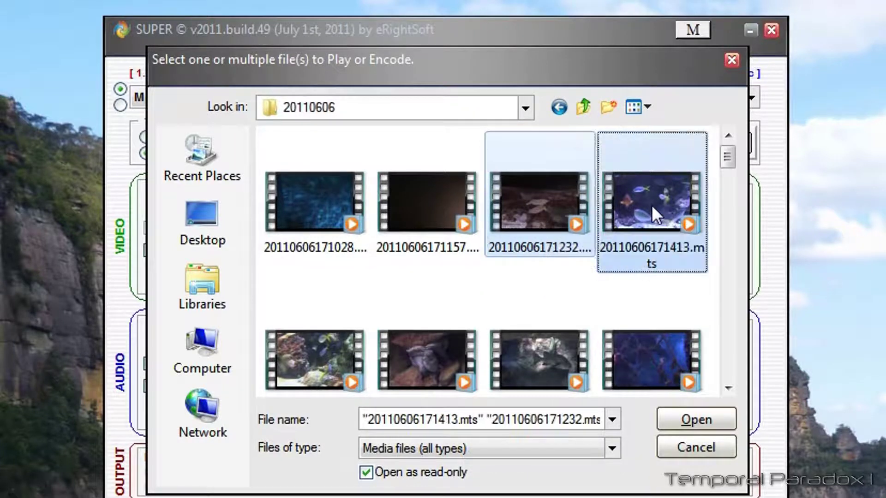
pyautogui.keyDown('ctrl'); pyautogui.click(332, 350); pyautogui.keyUp('ctrl')
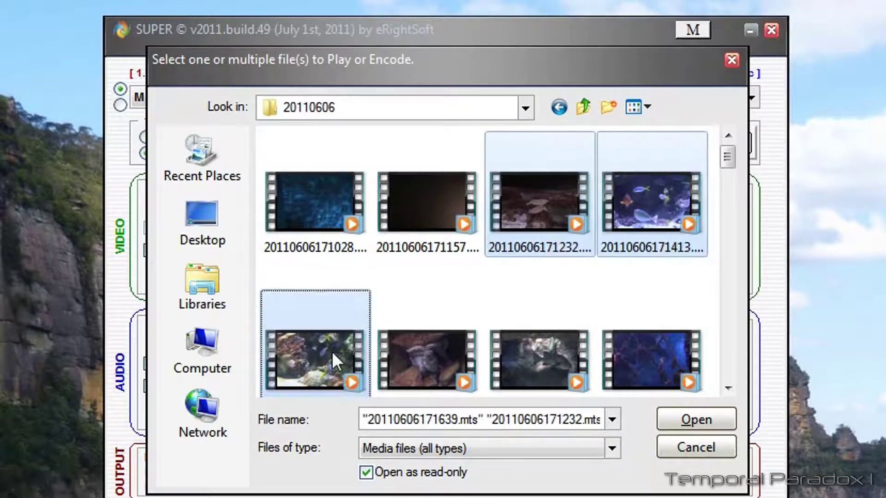
pyautogui.click(680, 418)
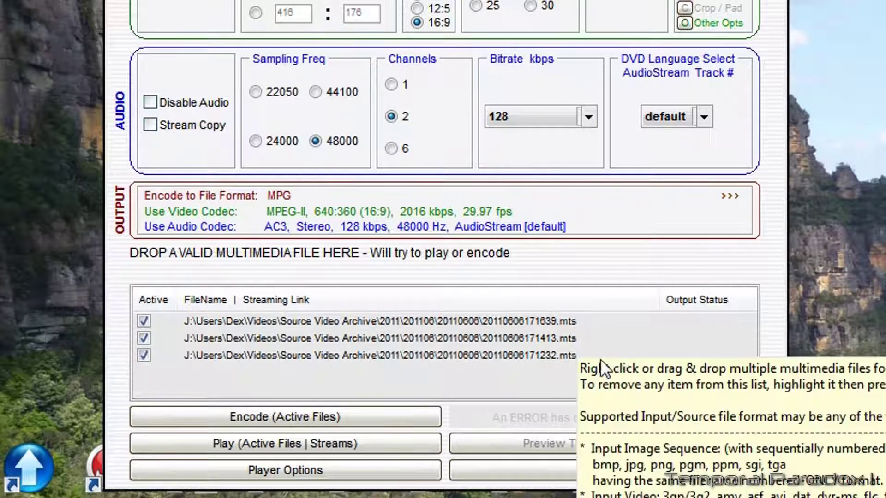
# - Encode the three active clips to MPG, then quit SUPER and confirm closing
pyautogui.click(345, 417)
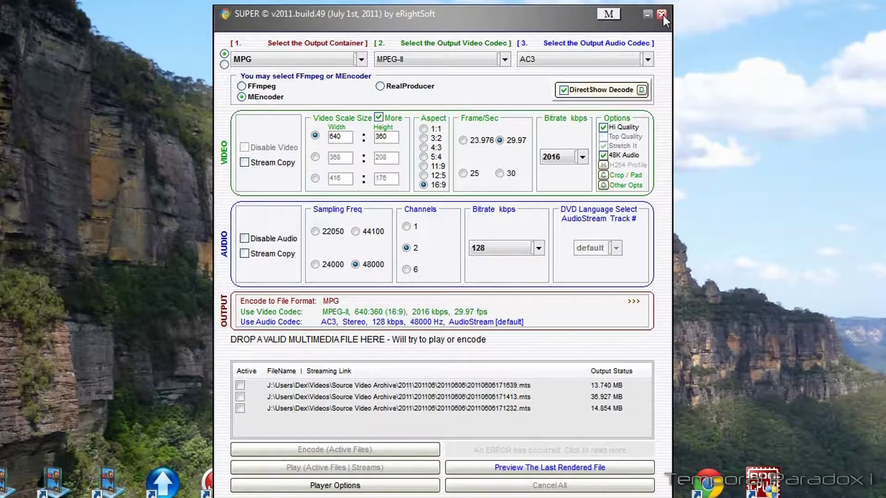
pyautogui.click(662, 14)
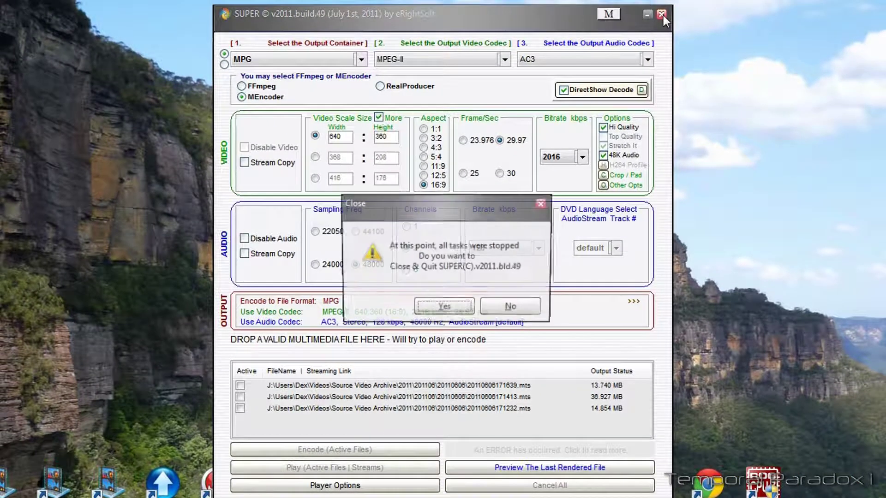
pyautogui.click(452, 309)
pyautogui.click(444, 388)
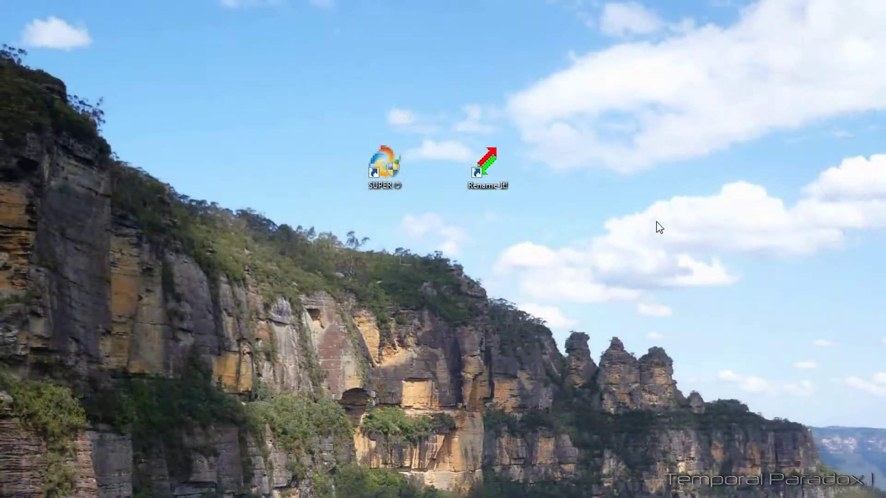
# - Launch Rename-It! and keep renaming applied to the filename with extension
pyautogui.doubleClick(488, 159)
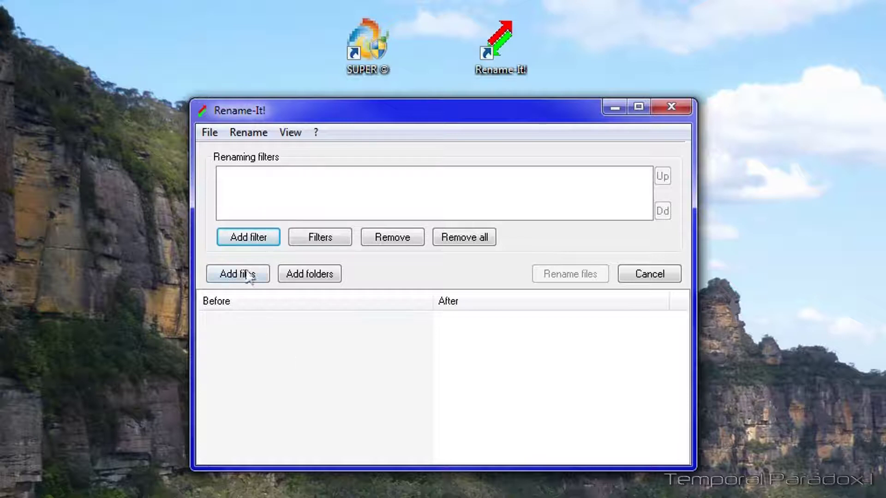
pyautogui.click(248, 128)
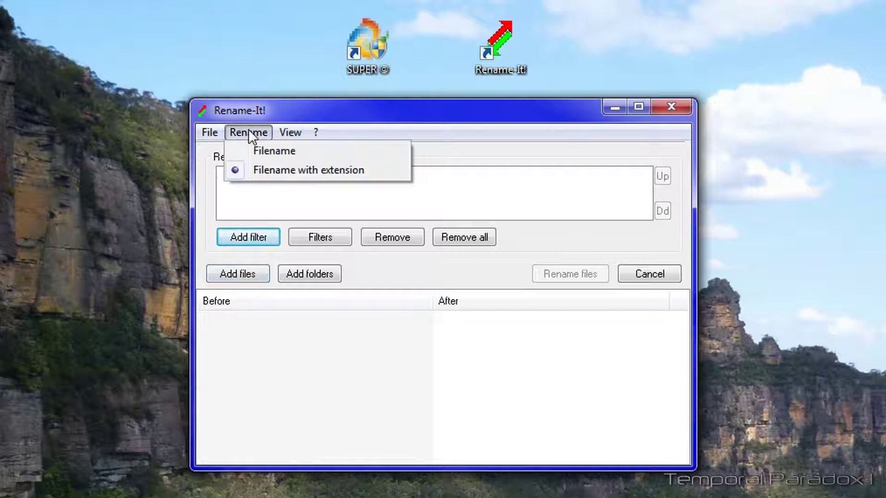
pyautogui.click(308, 171)
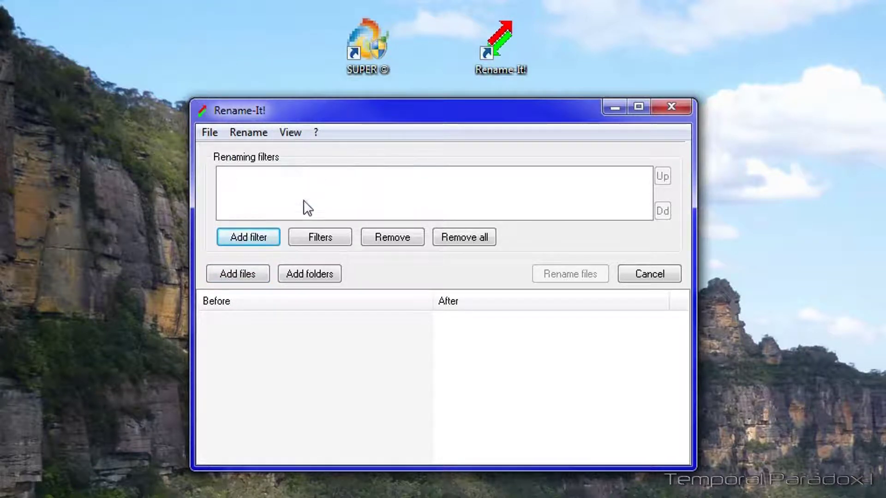
# - Add a match-case Search and replace filter that finds .MPG and replaces it with nothing
pyautogui.click(247, 241)
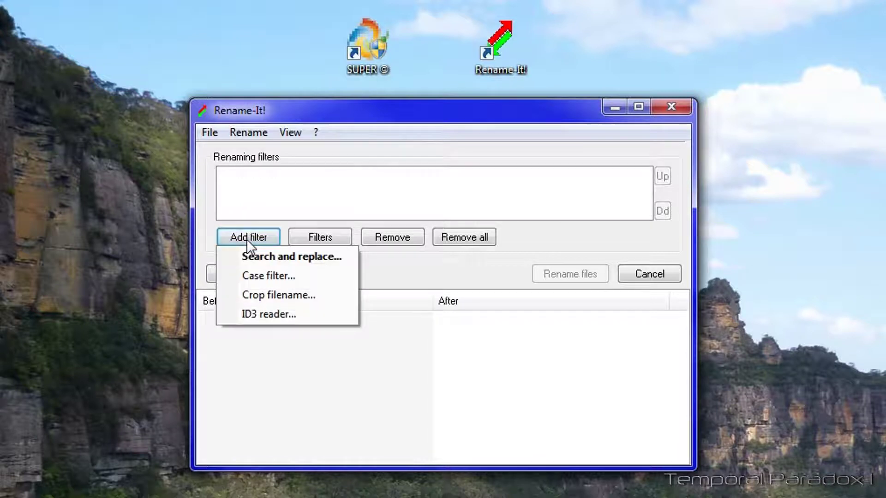
pyautogui.click(261, 259)
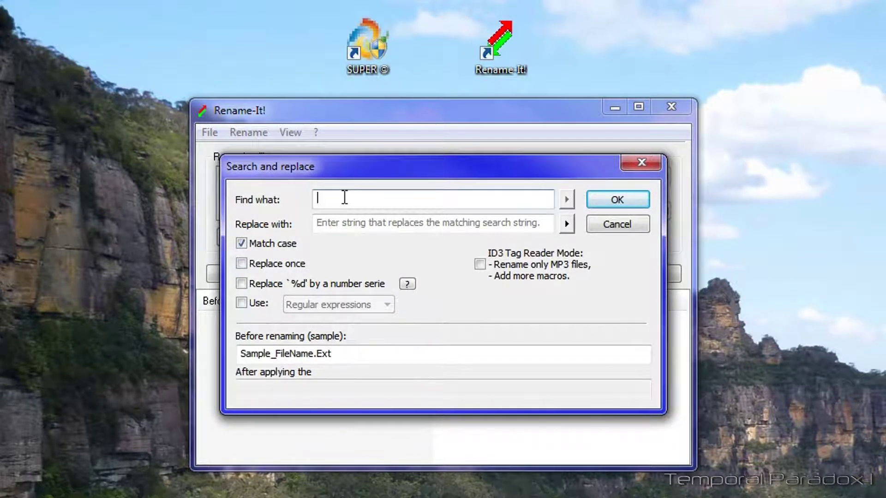
pyautogui.write('.')
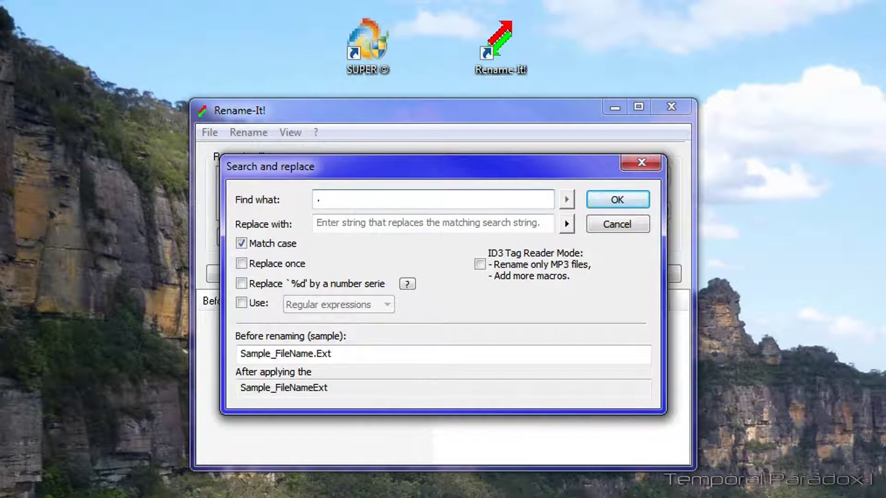
pyautogui.write('MPG')
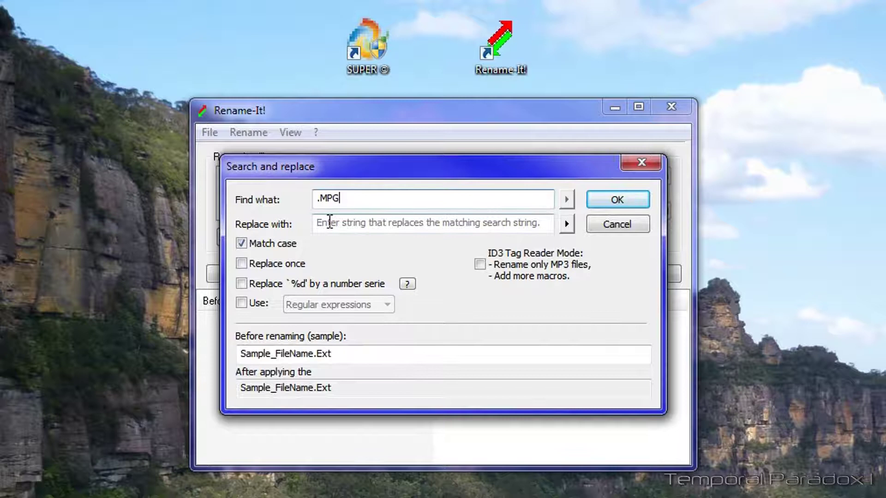
pyautogui.click(329, 223)
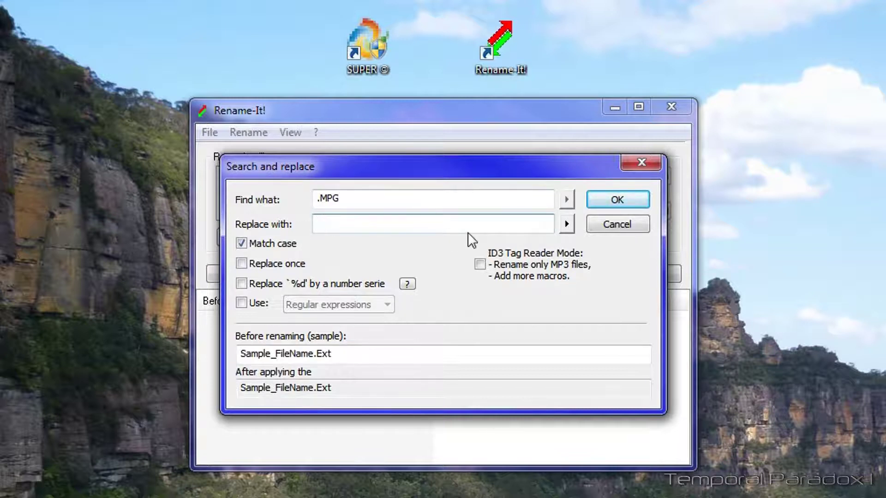
pyautogui.click(617, 200)
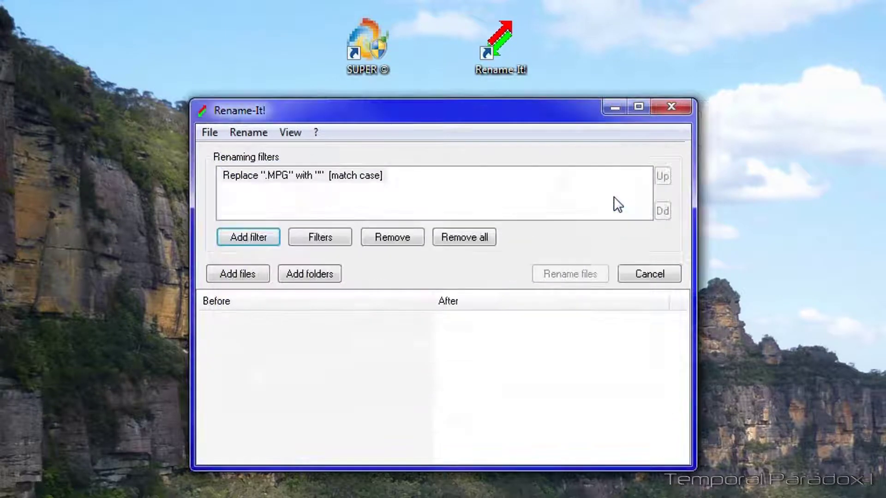
# - Add the three .mts.MPG proxy clips from Videos\Proxy Video to the rename list
pyautogui.click(247, 273)
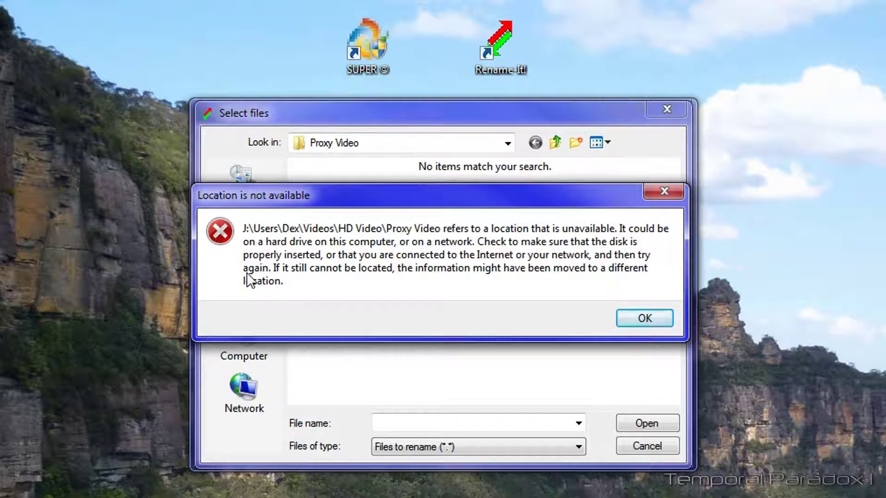
pyautogui.click(627, 316)
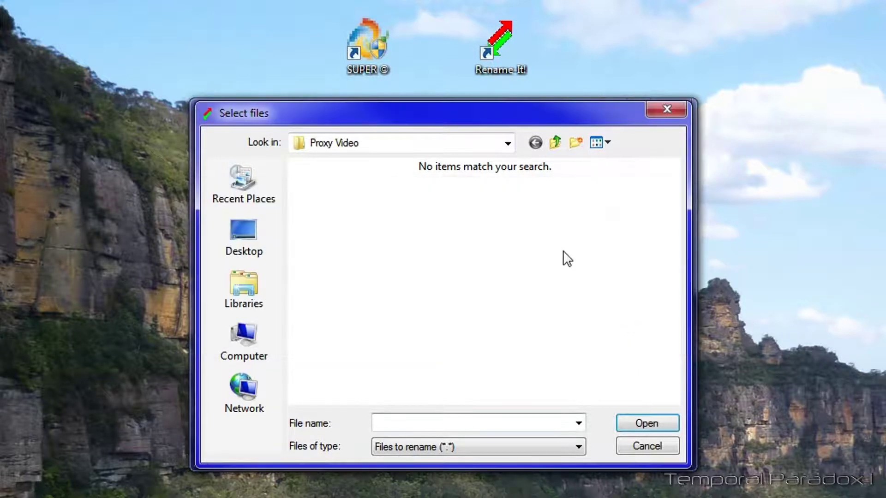
pyautogui.click(507, 144)
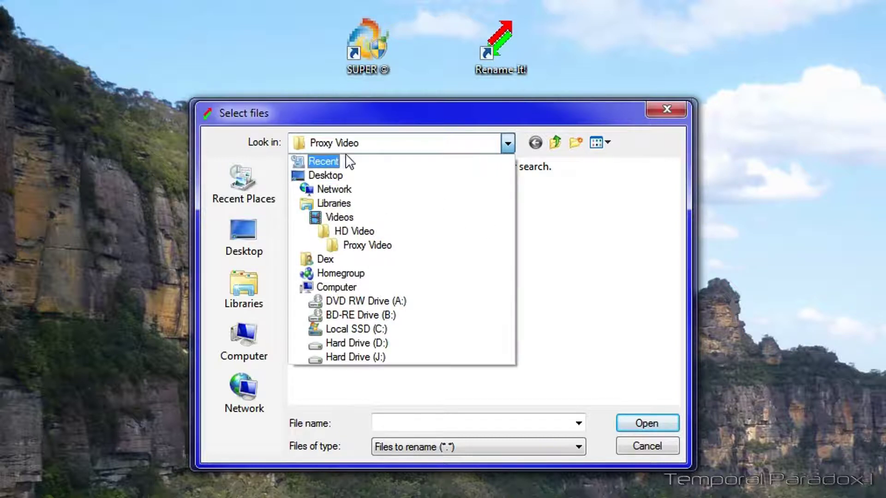
pyautogui.click(349, 216)
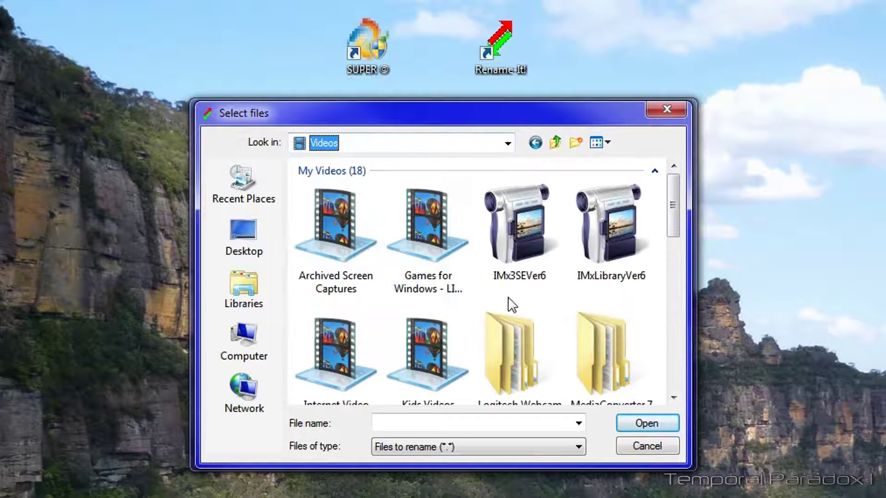
pyautogui.moveTo(673, 210); pyautogui.dragTo(666, 280)
pyautogui.doubleClick(611, 223)
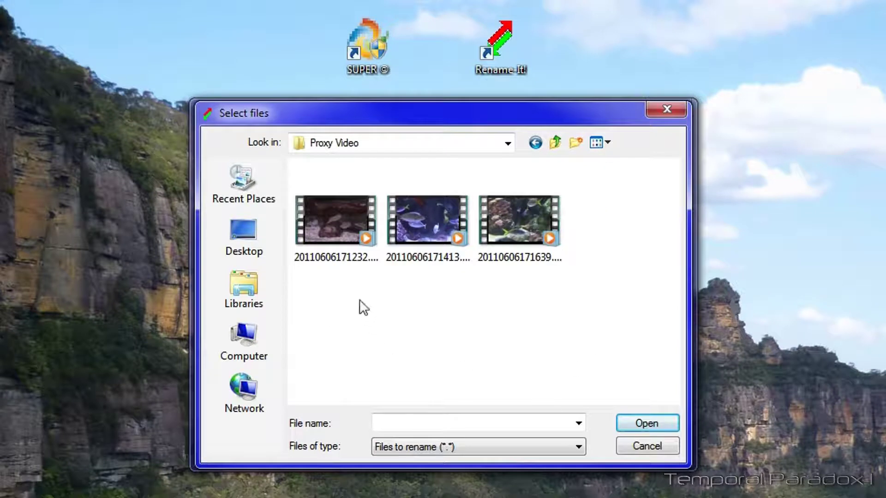
pyautogui.click(327, 235)
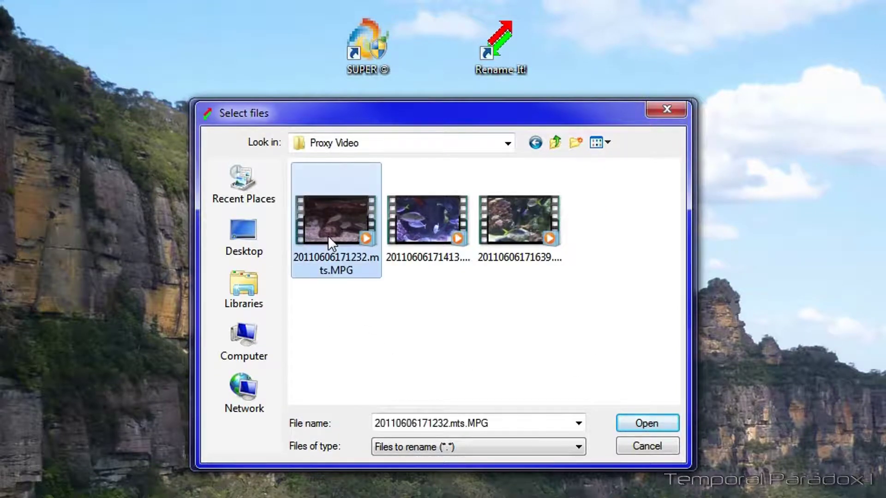
pyautogui.keyDown('shift'); pyautogui.click(514, 233); pyautogui.keyUp('shift')
pyautogui.click(637, 423)
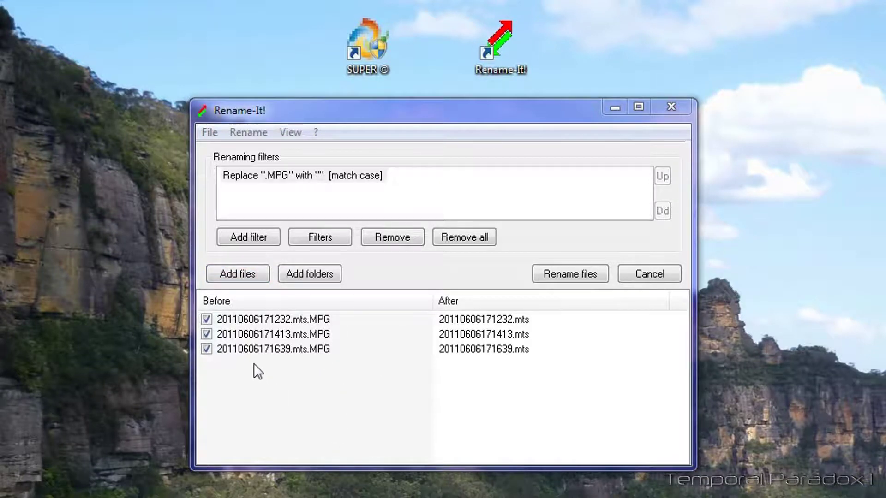
# - Rename the three clips, accepting the extension-change warning, then close Rename-It!
pyautogui.click(572, 275)
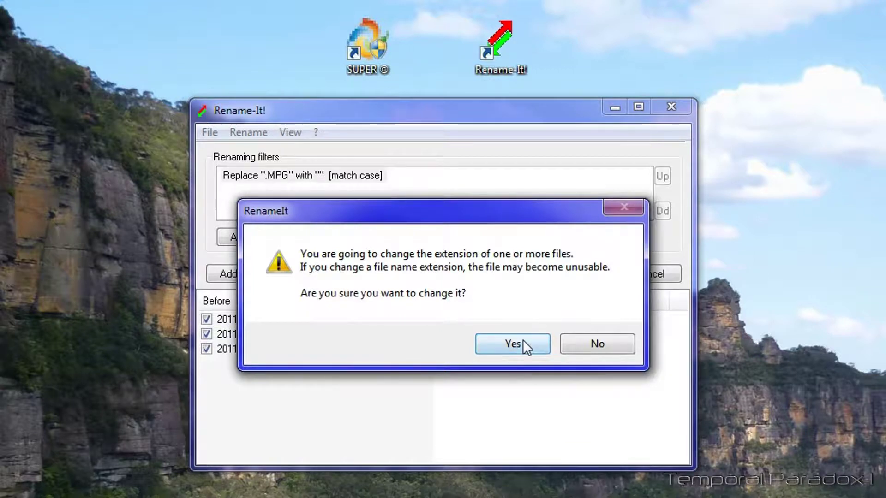
pyautogui.click(522, 340)
pyautogui.click(500, 346)
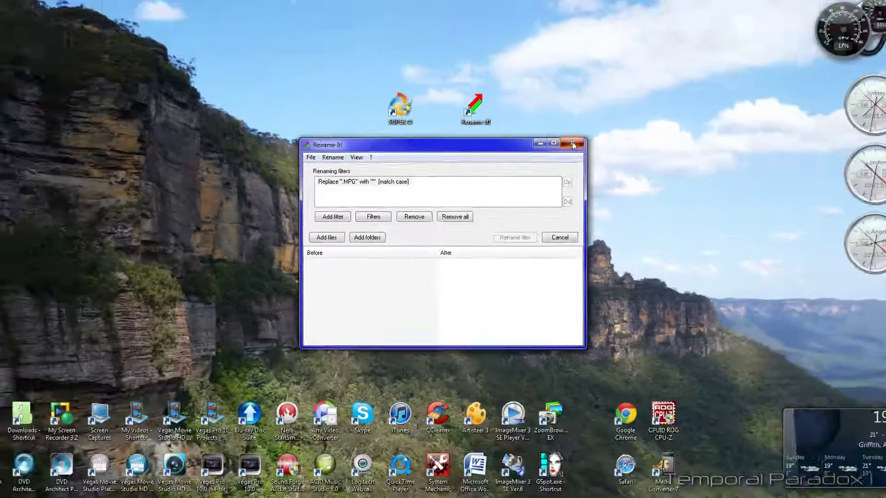
pyautogui.click(572, 145)
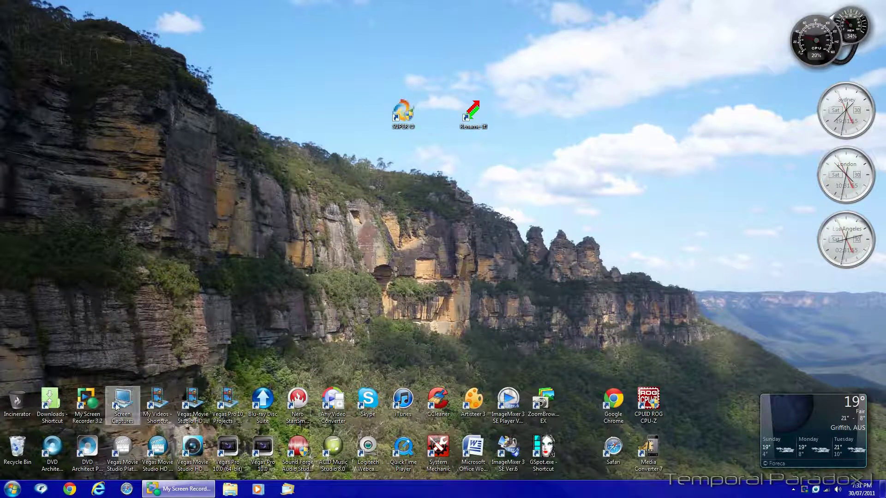
pyautogui.click(164, 404)
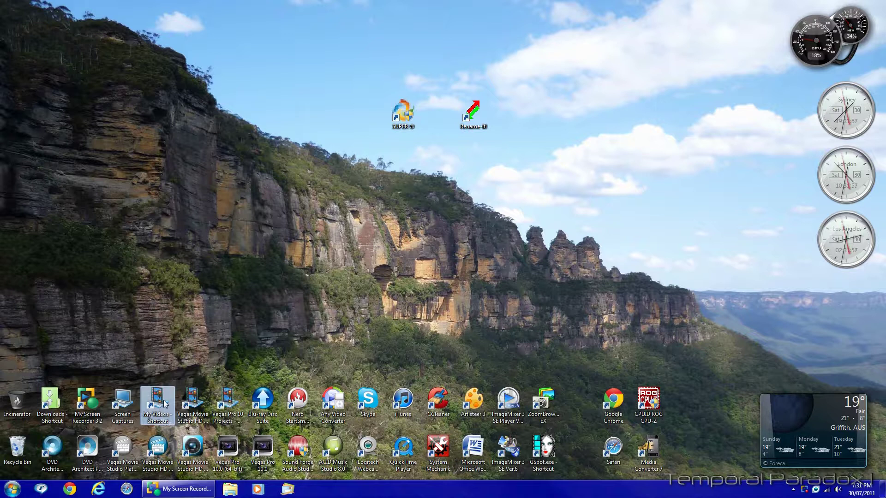
pyautogui.doubleClick(164, 404)
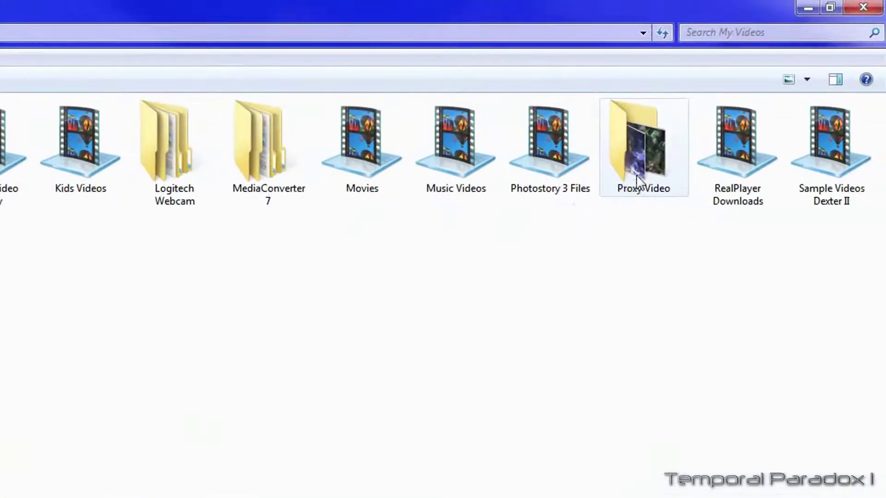
pyautogui.doubleClick(637, 180)
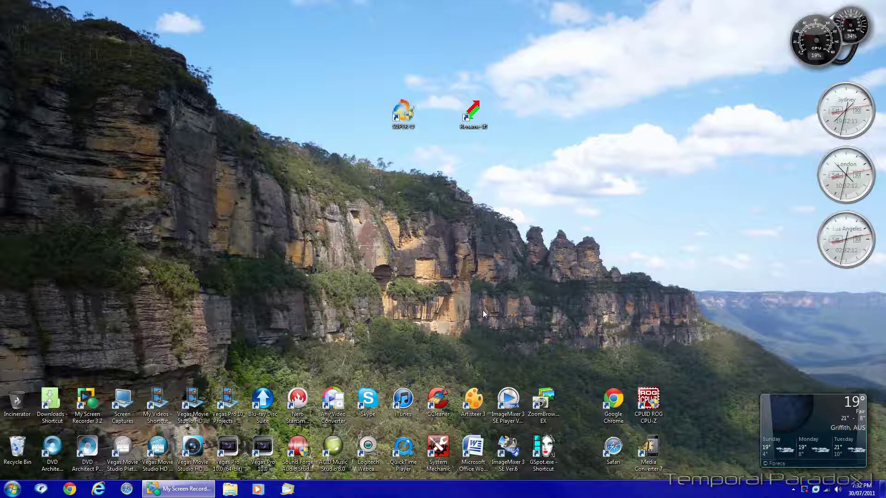
# - Start a new Vegas project named 'Proxy Video Files' with project file management turned on
pyautogui.doubleClick(206, 453)
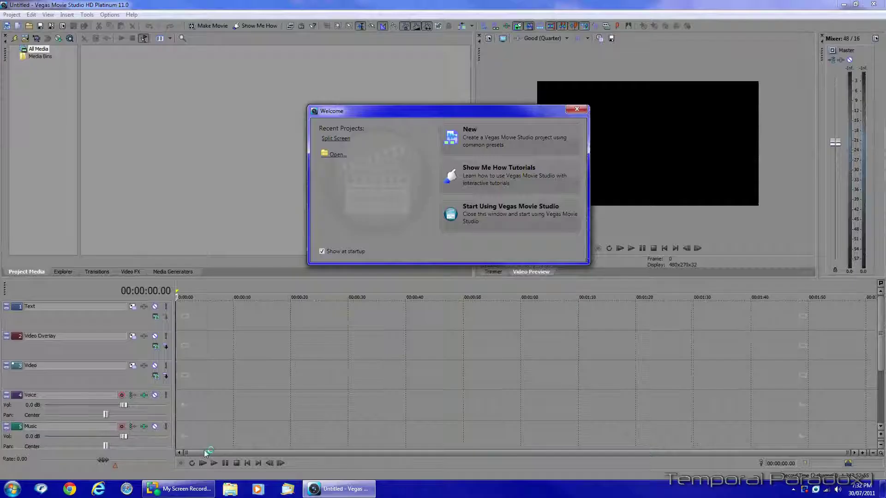
pyautogui.click(488, 140)
pyautogui.click(345, 278)
pyautogui.write('Proxy Video Files')
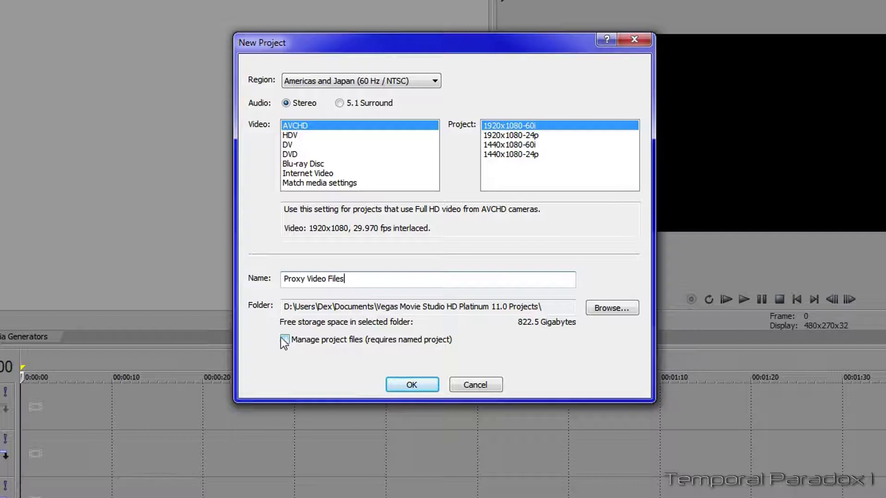
pyautogui.click(285, 340)
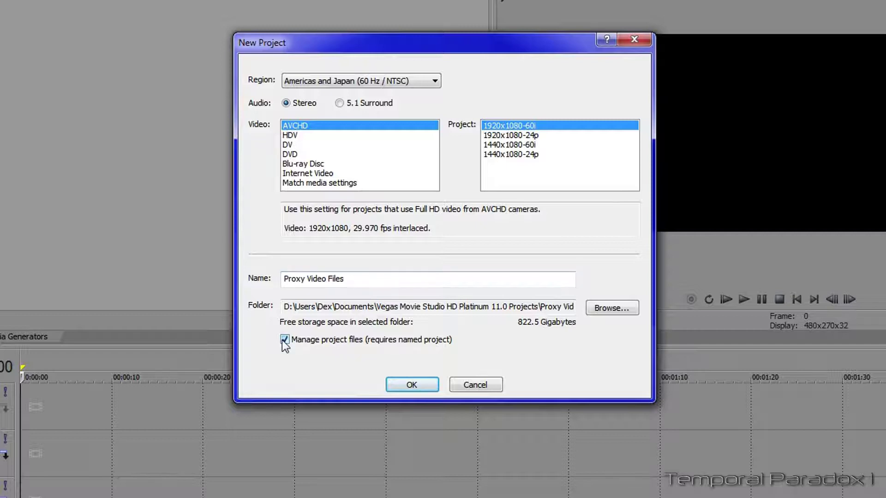
pyautogui.click(404, 382)
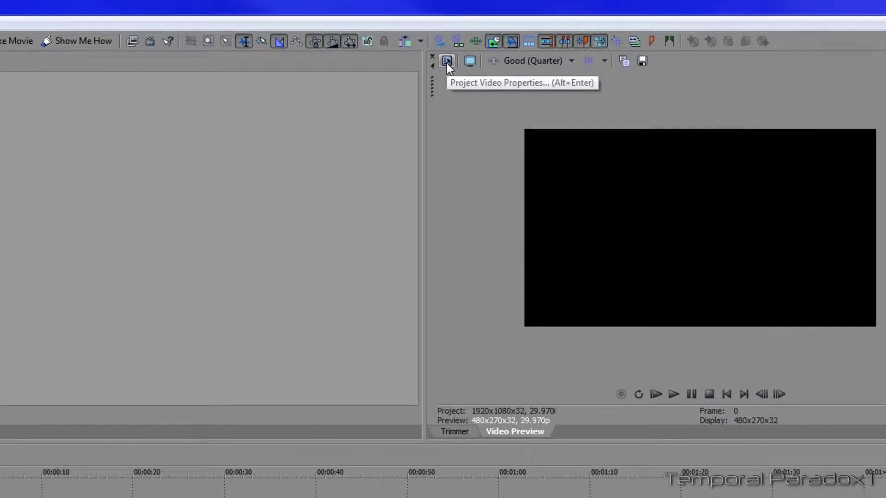
# - Apply the 1080-30p Internet template to the project video properties
pyautogui.click(446, 62)
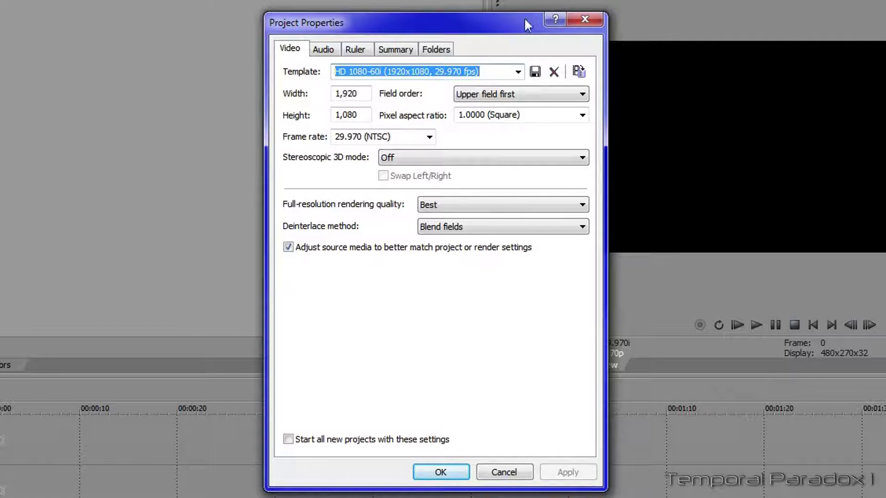
pyautogui.click(519, 72)
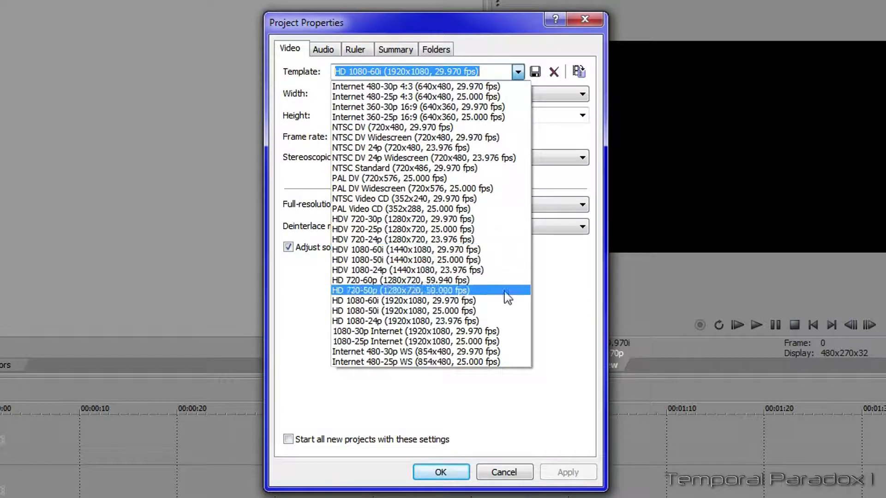
pyautogui.click(510, 331)
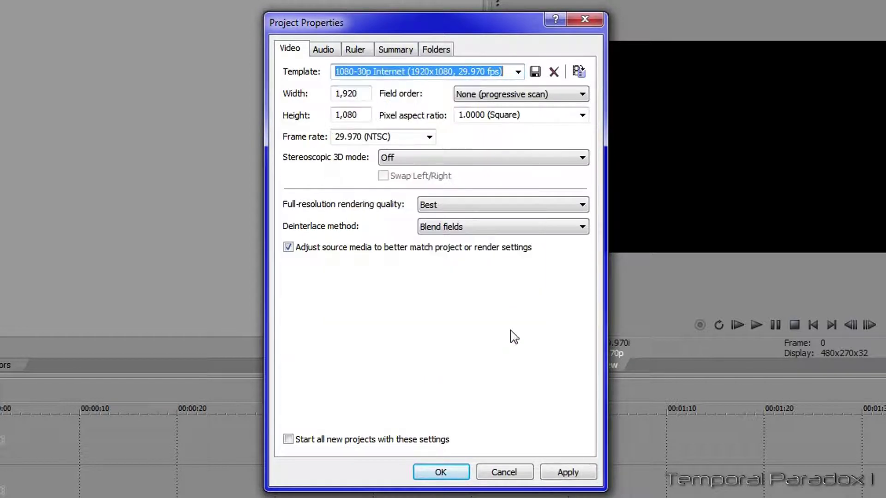
pyautogui.click(556, 473)
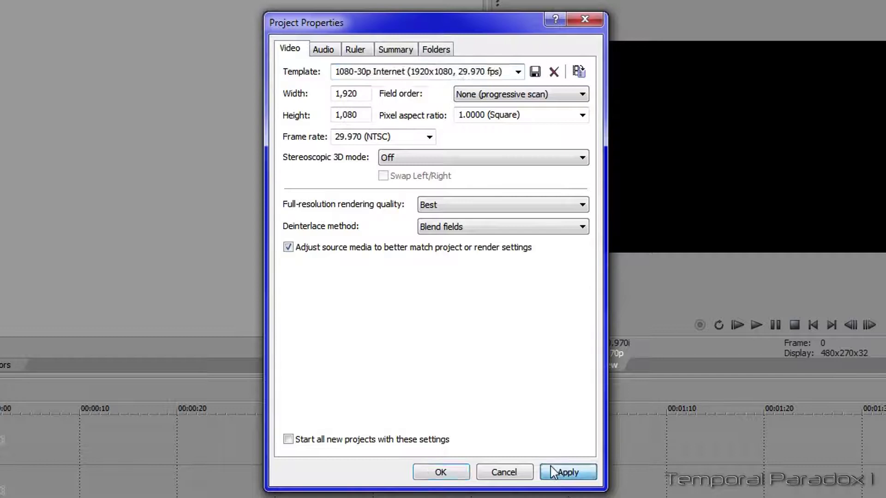
# - Save the empty project as Proxy Video Files.vf and close Vegas
pyautogui.click(440, 441)
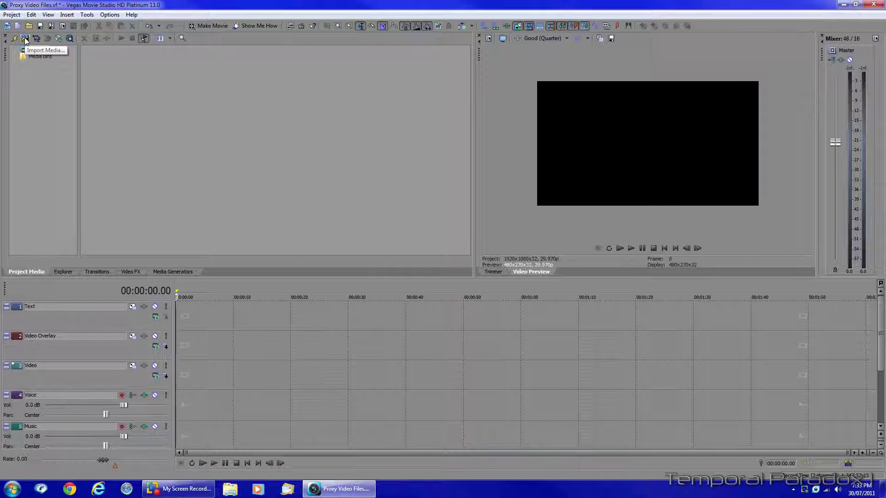
pyautogui.click(10, 15)
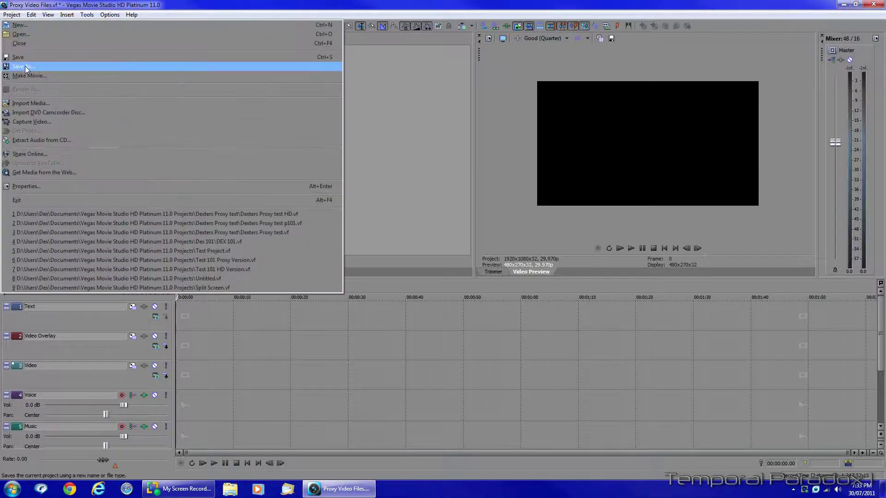
pyautogui.click(25, 66)
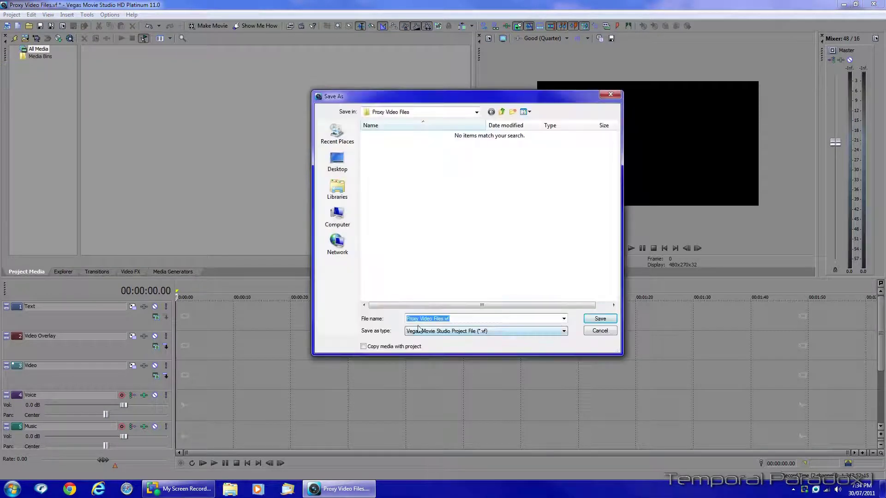
pyautogui.click(601, 320)
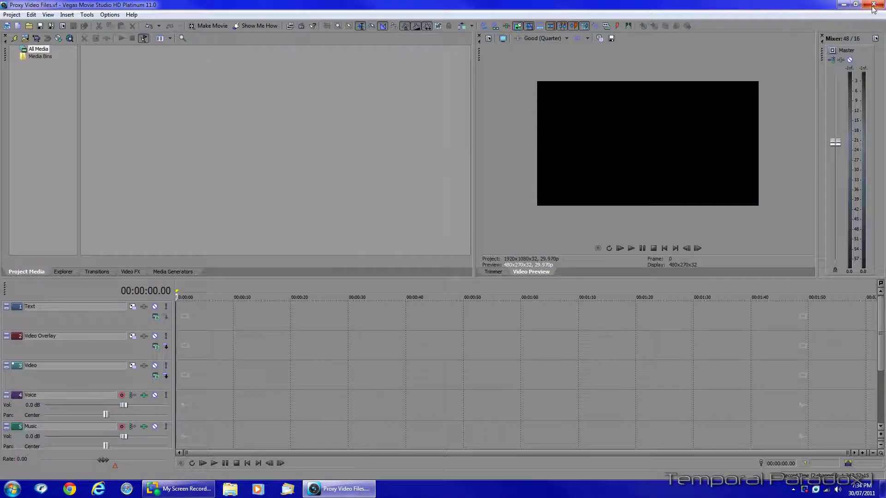
pyautogui.click(873, 5)
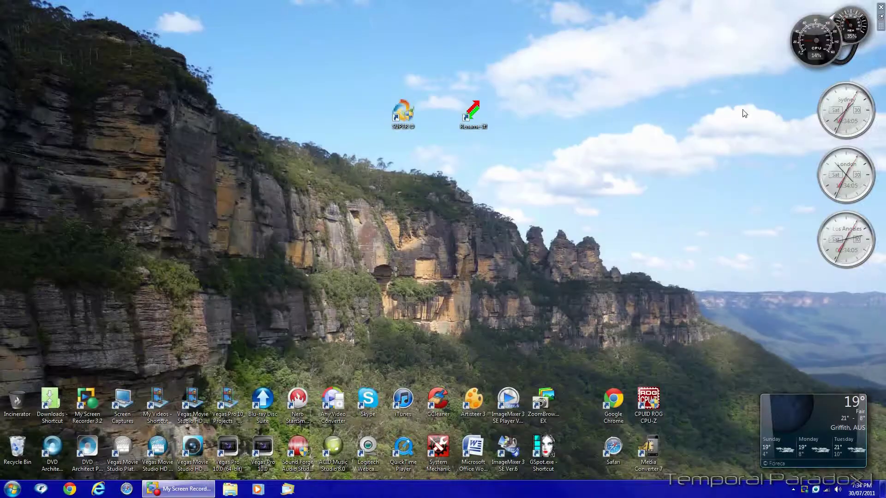
# - Create a folder named 'Master Proxy Folder' in My Videos, correcting the typo
pyautogui.doubleClick(156, 398)
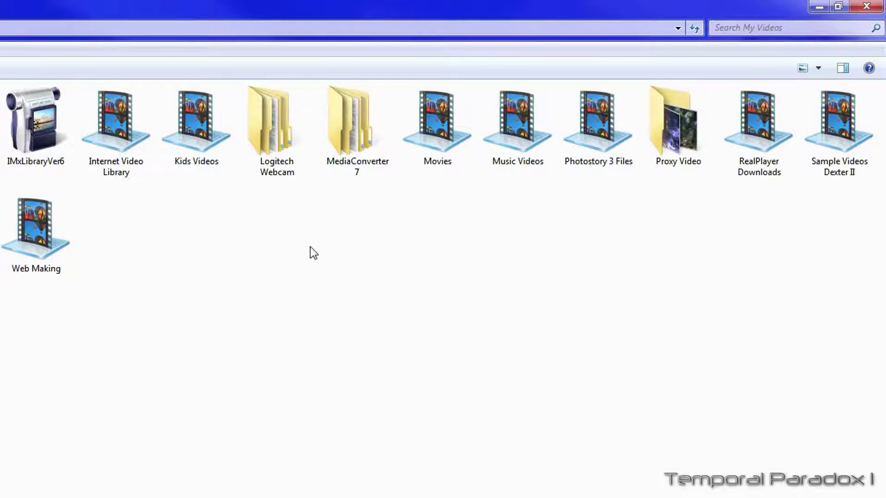
pyautogui.rightClick(210, 249)
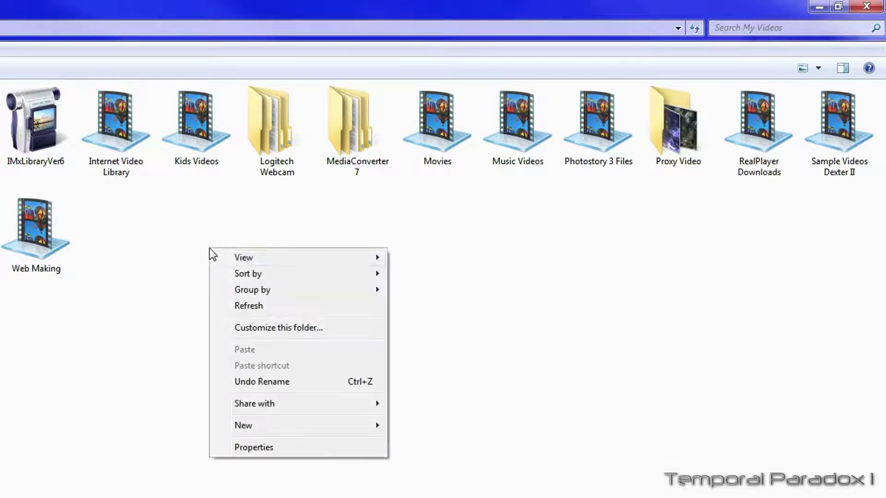
pyautogui.moveTo(243, 426)
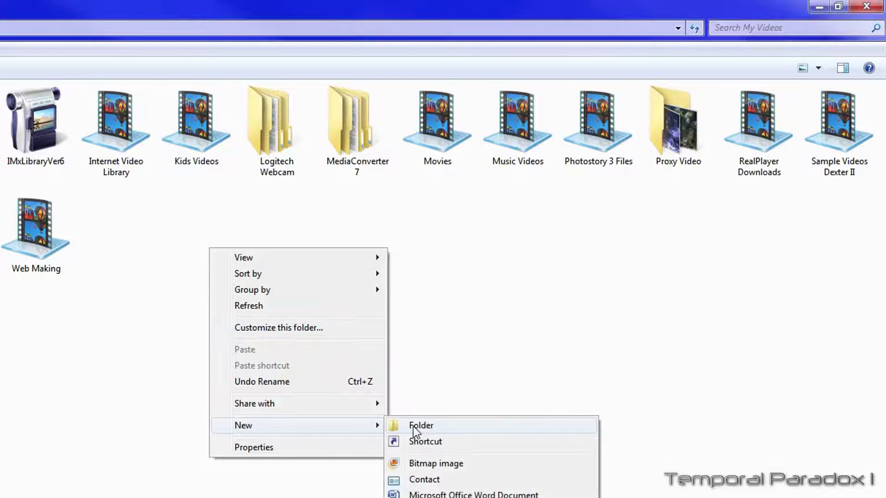
pyautogui.click(413, 422)
pyautogui.write('Master Proxy Folderr')
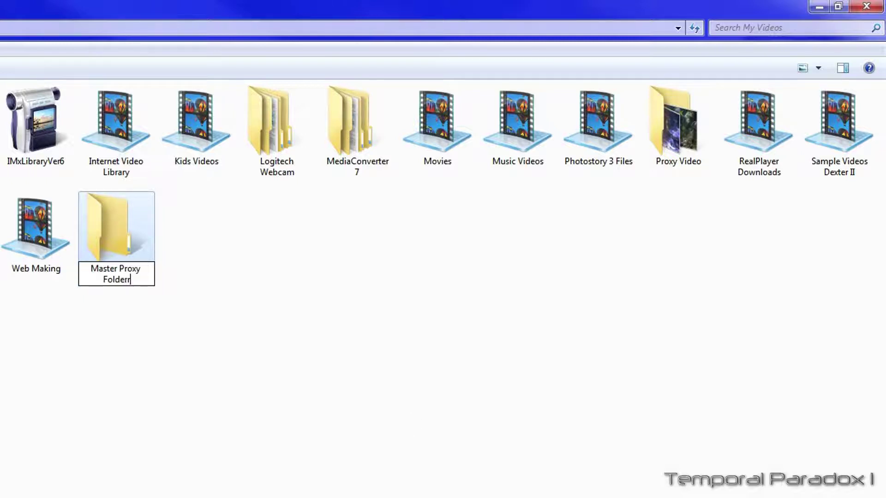
pyautogui.press('BackSpace')
pyautogui.press('BackSpace')
pyautogui.write('e')
pyautogui.press('BackSpace')
pyautogui.write('r')
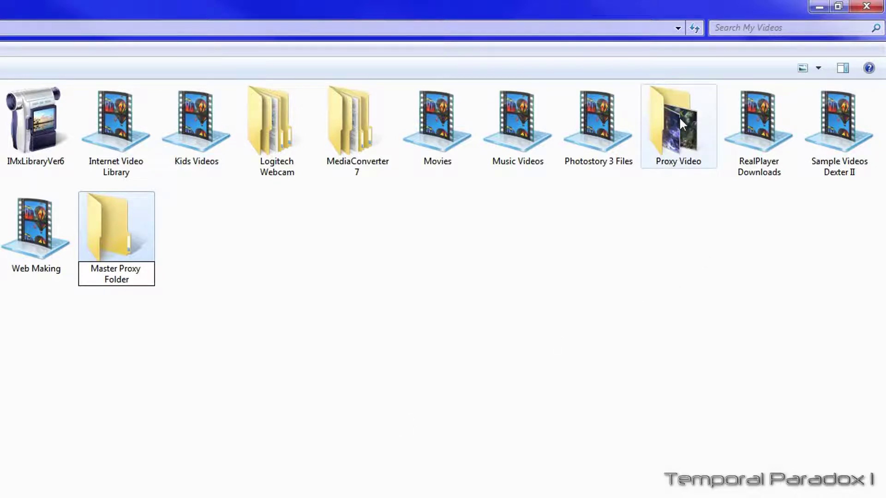
pyautogui.click(226, 299)
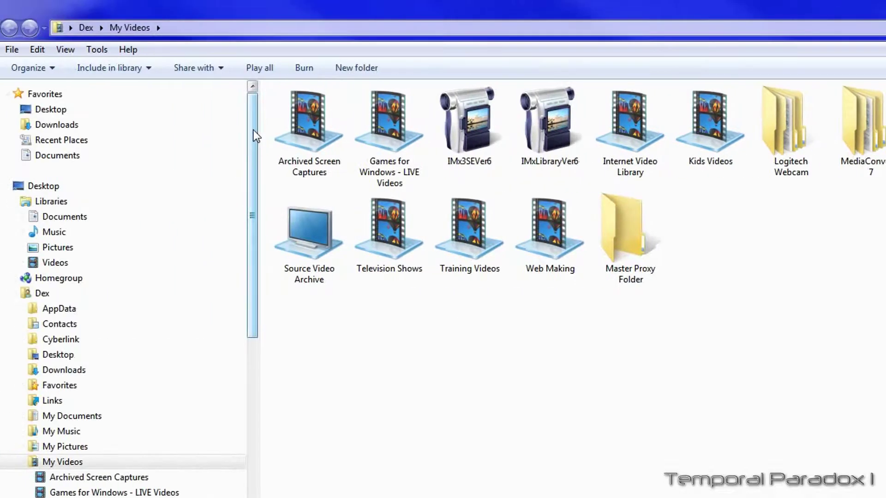
pyautogui.moveTo(72, 416)
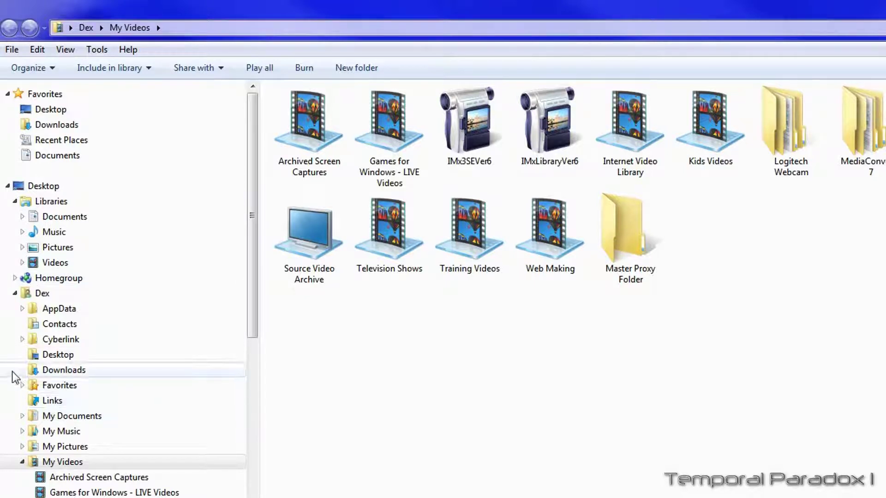
# - Drag Proxy Video into My Documents\Vegas Movie Studio HD Platinum 11.0 Projects\Proxy Video Files
pyautogui.click(23, 418)
pyautogui.moveTo(251, 277); pyautogui.dragTo(245, 389)
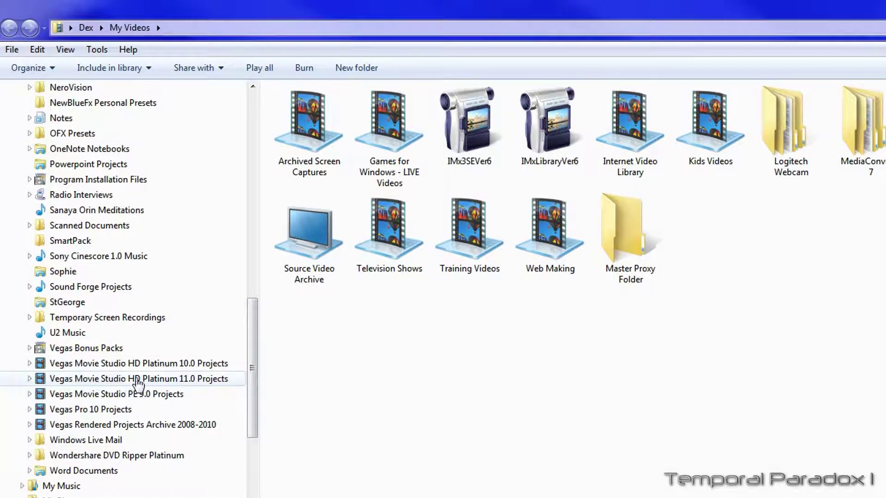
pyautogui.click(28, 379)
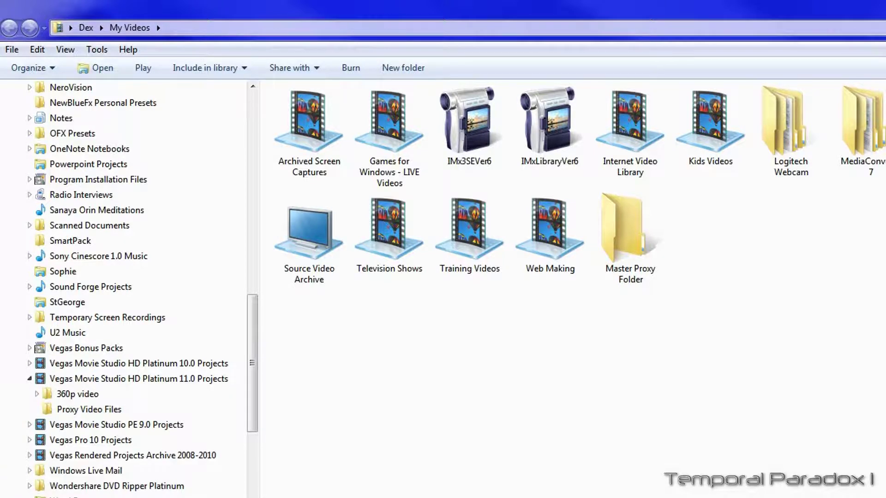
pyautogui.moveTo(595, 365); pyautogui.dragTo(97, 415)
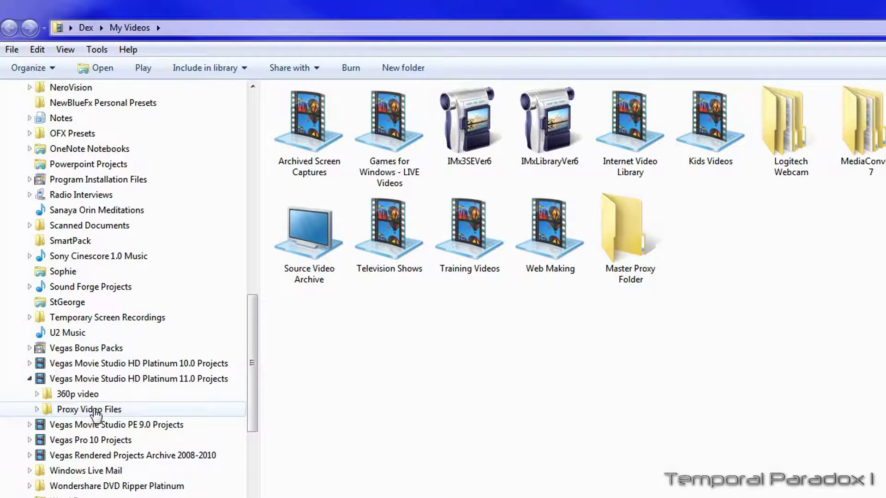
pyautogui.click(96, 410)
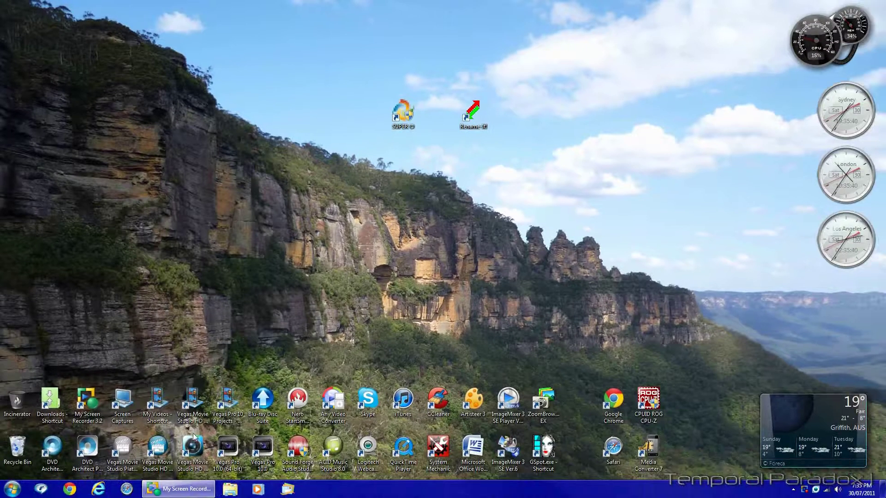
# - Reopen Proxy Video Files and import the three .mts clips from its Proxy Video subfolder
pyautogui.doubleClick(194, 444)
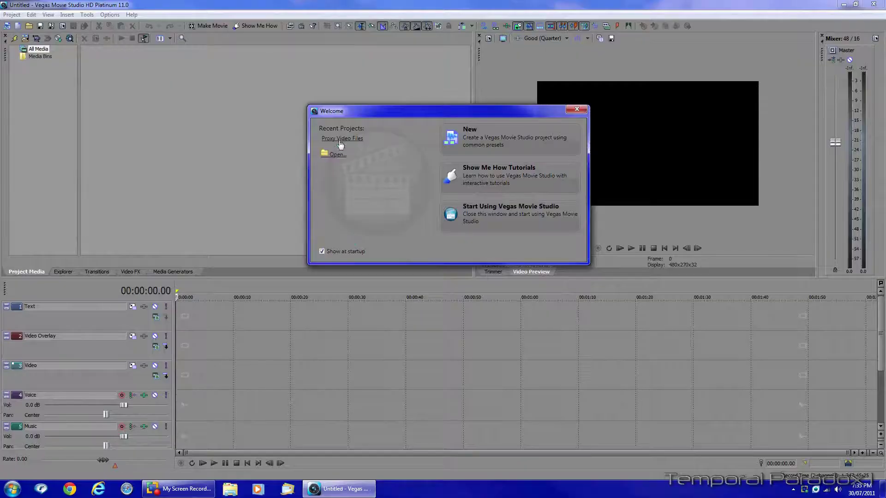
pyautogui.click(342, 139)
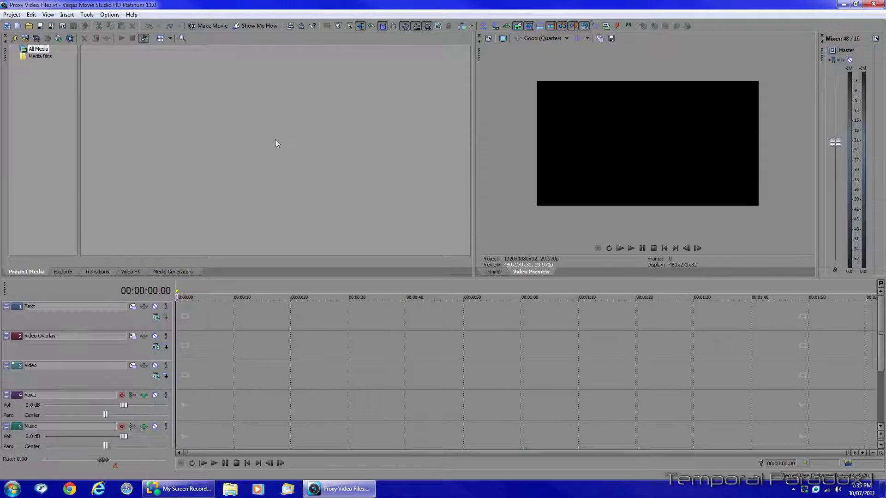
pyautogui.click(25, 39)
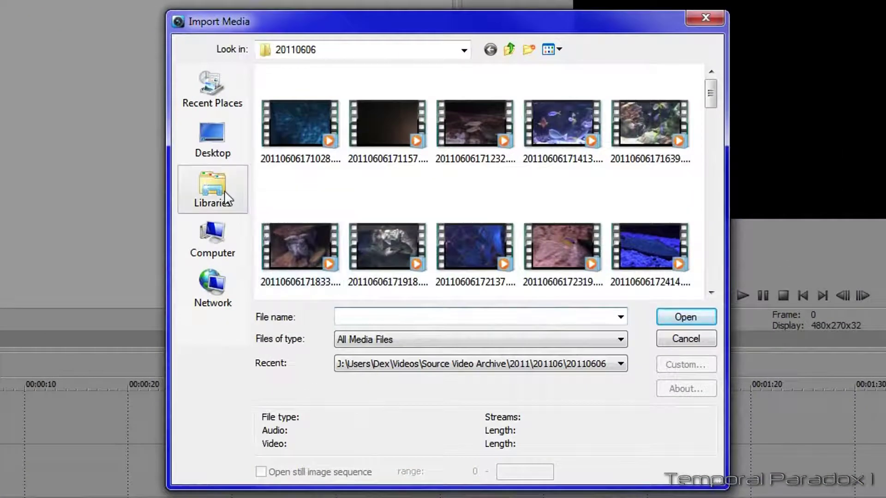
pyautogui.click(222, 190)
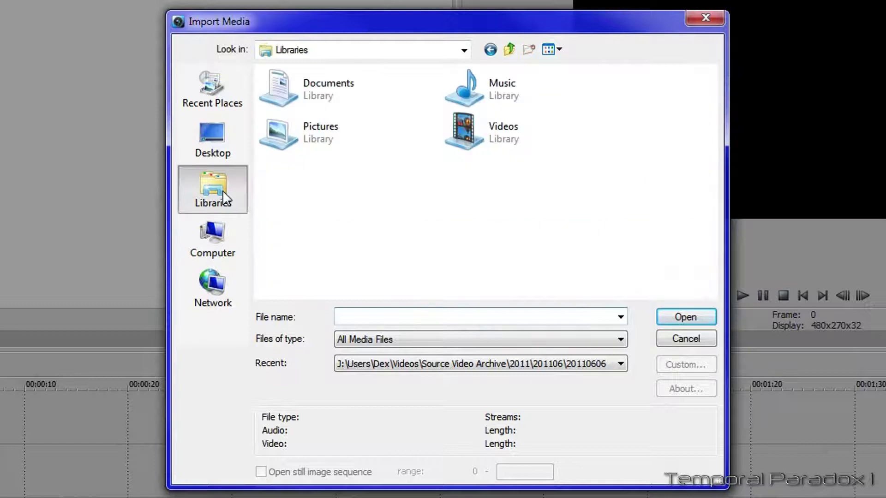
pyautogui.doubleClick(303, 98)
pyautogui.moveTo(710, 95)
pyautogui.mouseDown()
pyautogui.moveTo(694, 279)
pyautogui.moveTo(714, 254)
pyautogui.mouseUp()
pyautogui.doubleClick(582, 156)
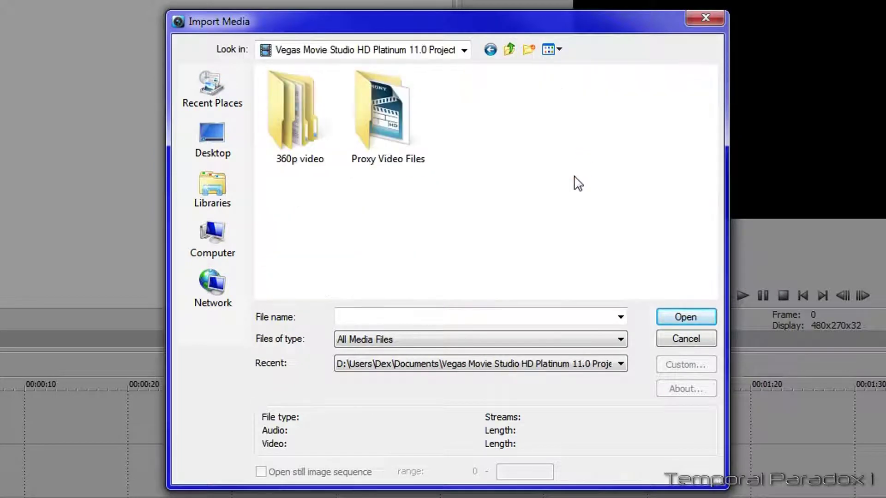
pyautogui.doubleClick(378, 151)
pyautogui.doubleClick(302, 150)
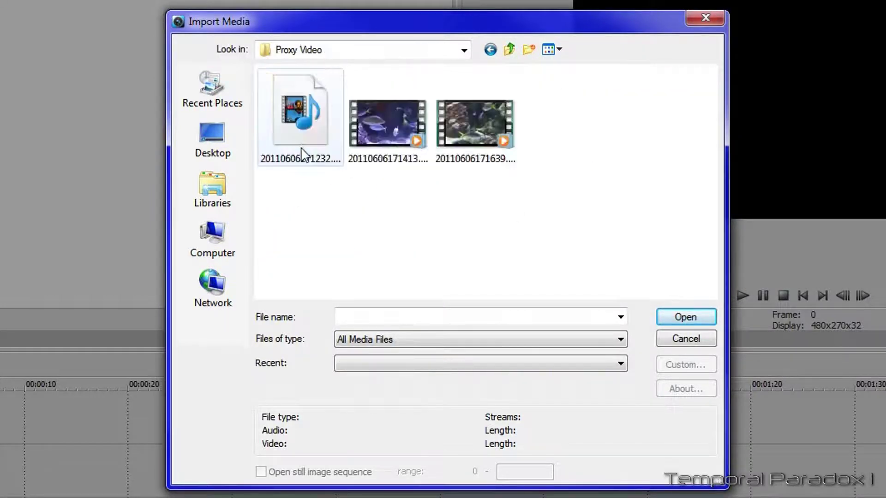
pyautogui.click(308, 148)
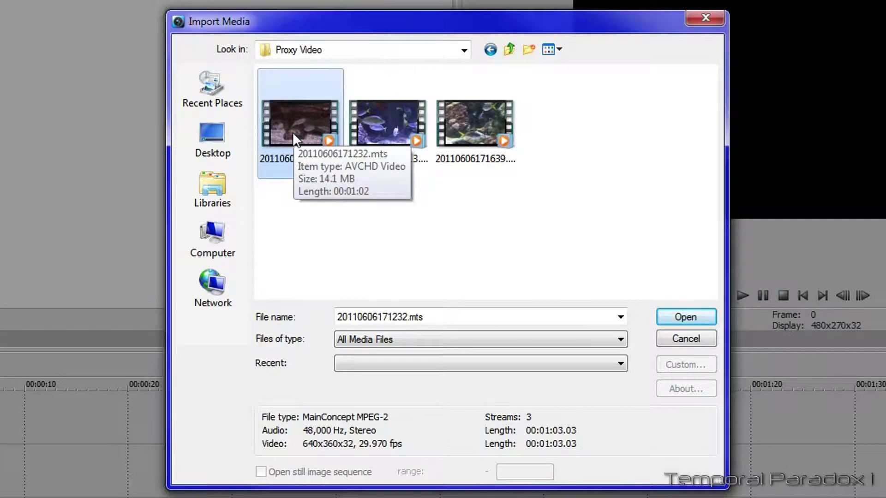
pyautogui.keyDown('shift'); pyautogui.click(477, 138); pyautogui.keyUp('shift')
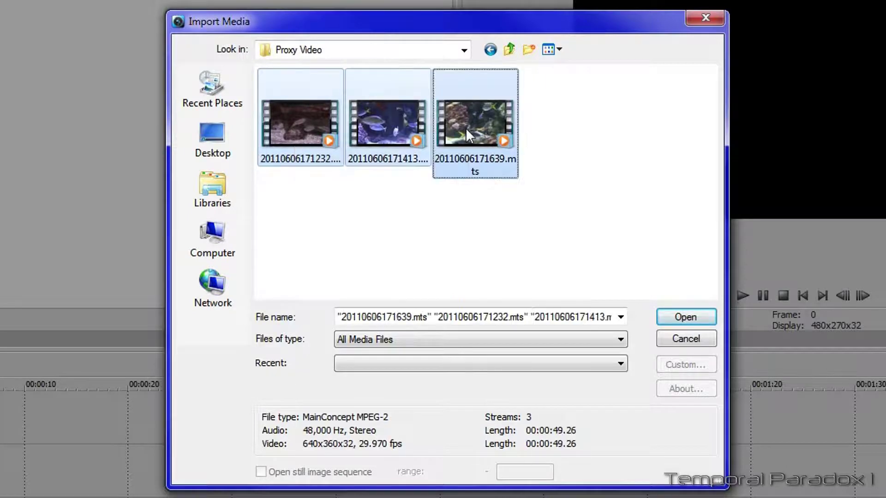
pyautogui.click(678, 318)
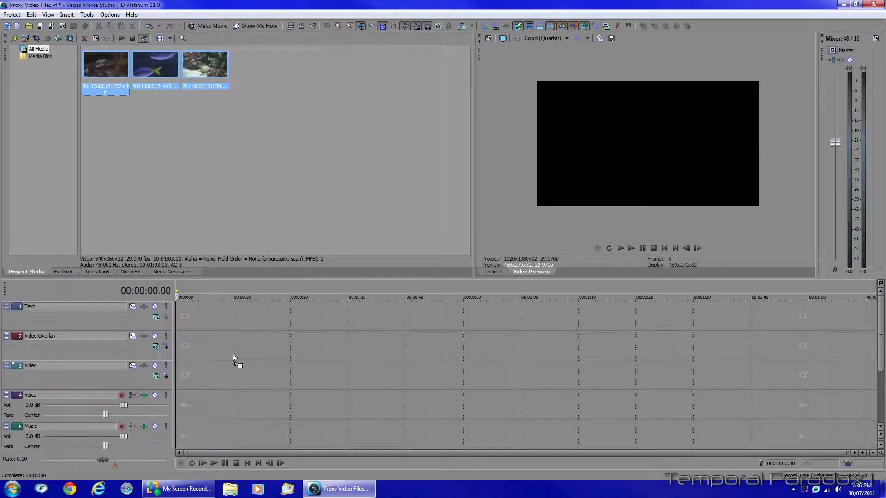
# - Place the three clips on the timeline and park the cursor about 26 seconds into the first
pyautogui.moveTo(99, 66); pyautogui.dragTo(176, 380)
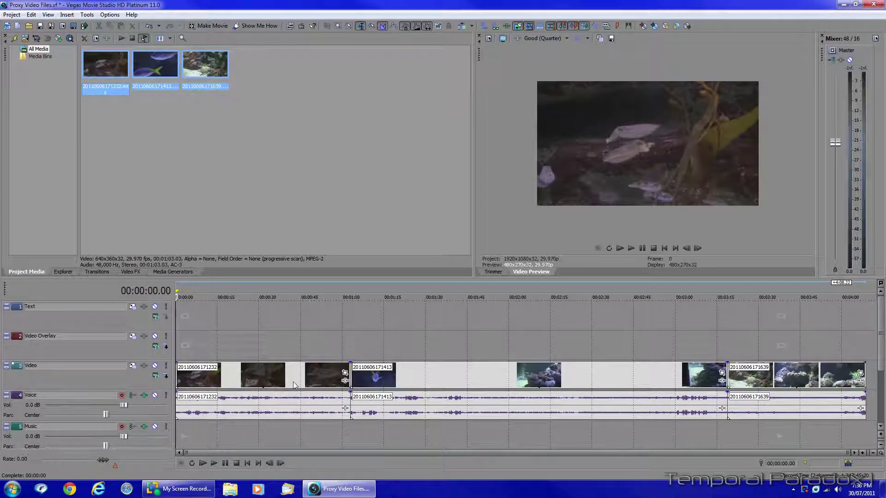
pyautogui.click(292, 381)
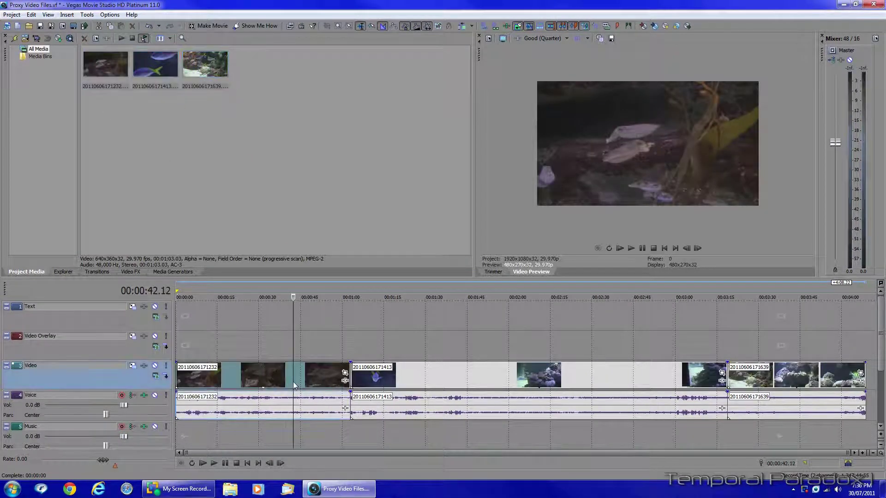
pyautogui.click(250, 369)
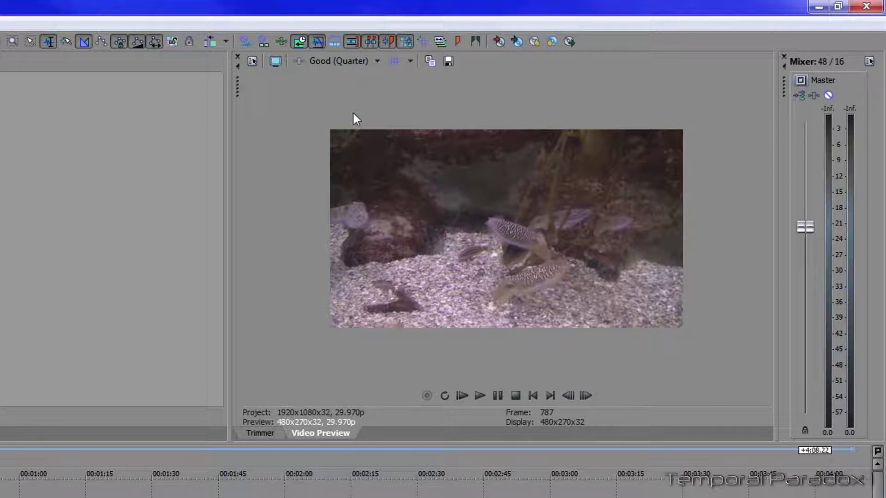
pyautogui.rightClick(441, 222)
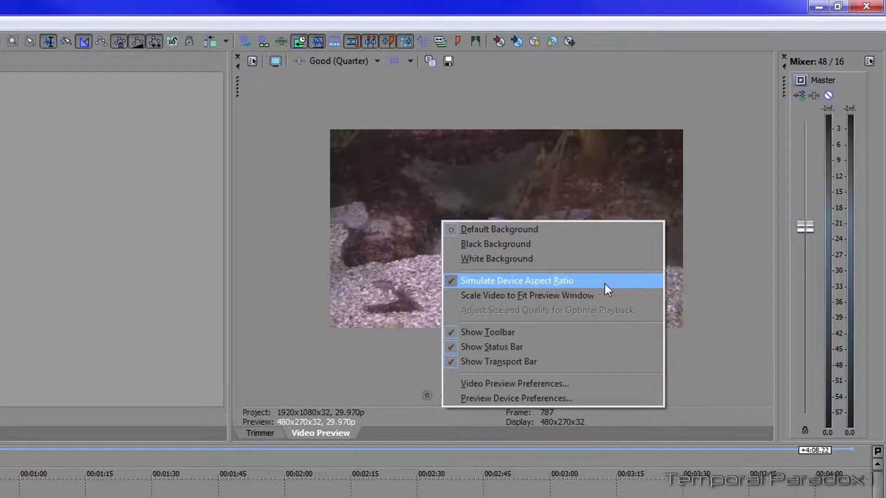
pyautogui.click(463, 297)
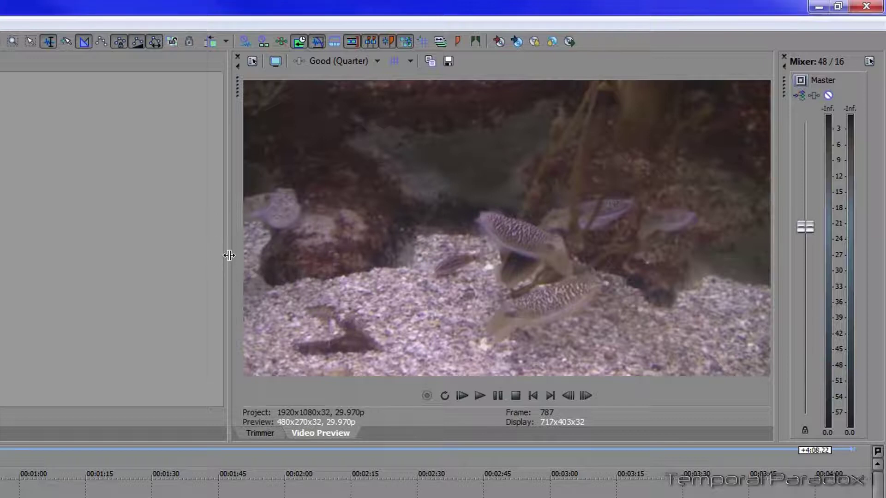
pyautogui.moveTo(226, 251); pyautogui.dragTo(138, 267)
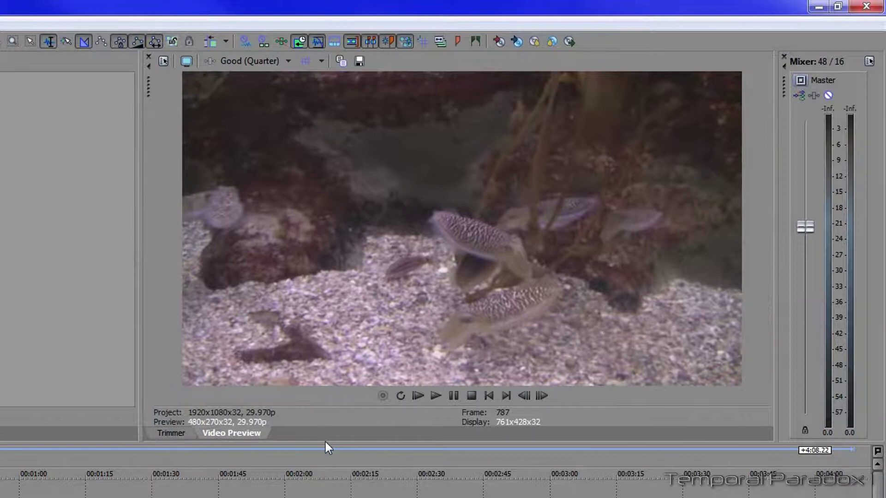
pyautogui.moveTo(325, 442)
pyautogui.mouseDown()
pyautogui.moveTo(317, 480)
pyautogui.moveTo(338, 424)
pyautogui.moveTo(338, 434)
pyautogui.mouseUp()
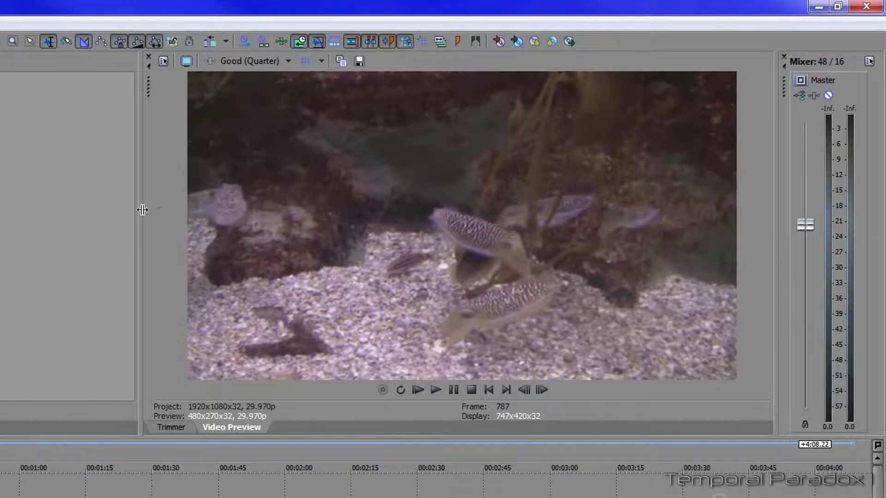
pyautogui.moveTo(142, 210); pyautogui.dragTo(201, 210)
pyautogui.rightClick(411, 203)
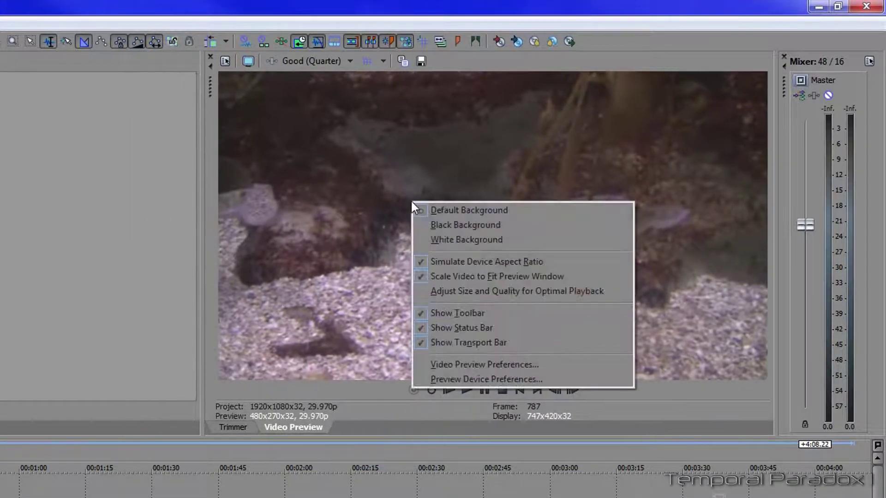
pyautogui.click(423, 279)
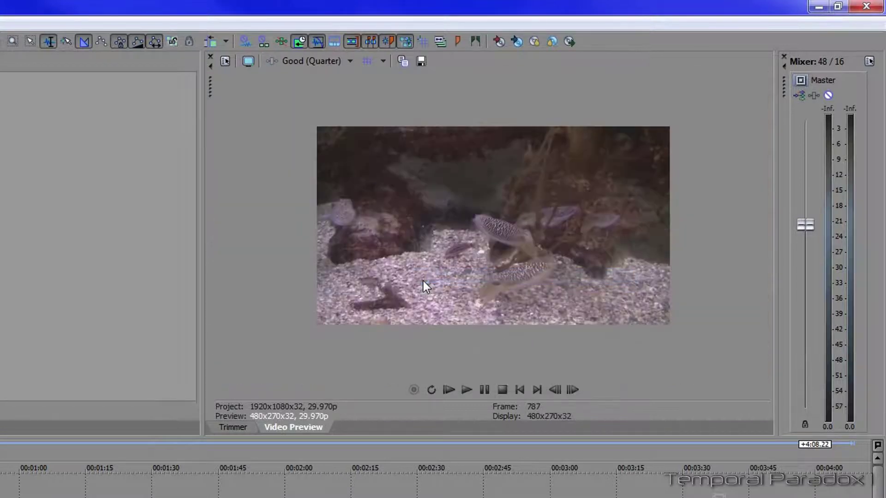
pyautogui.click(306, 63)
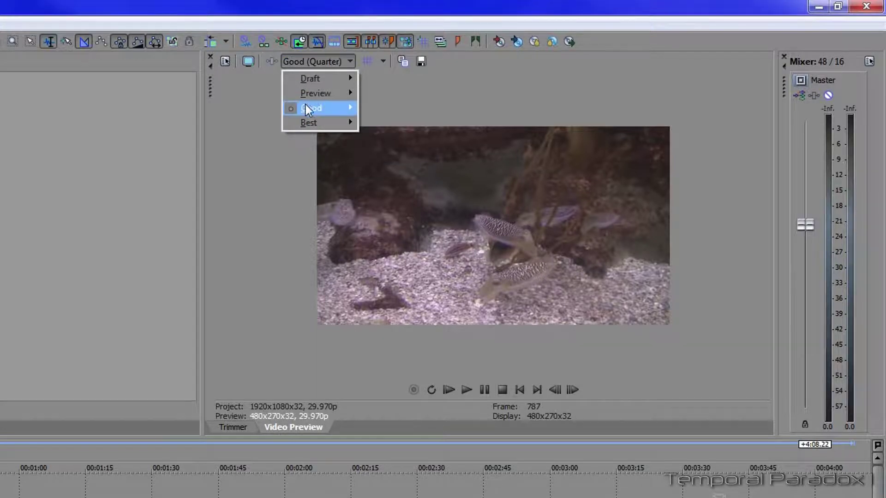
pyautogui.moveTo(311, 108)
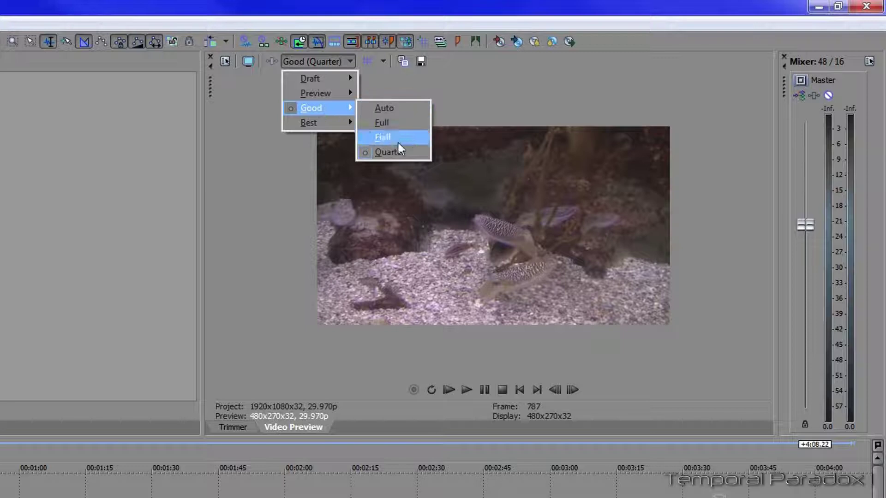
pyautogui.click(288, 253)
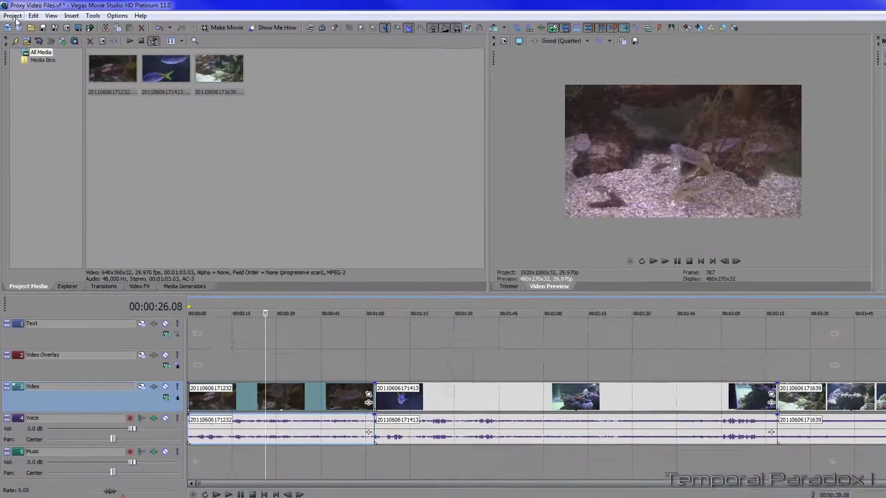
# - Save a copy of the project as 'Proxy Video Files - proxy.vf'
pyautogui.click(12, 14)
pyautogui.click(37, 111)
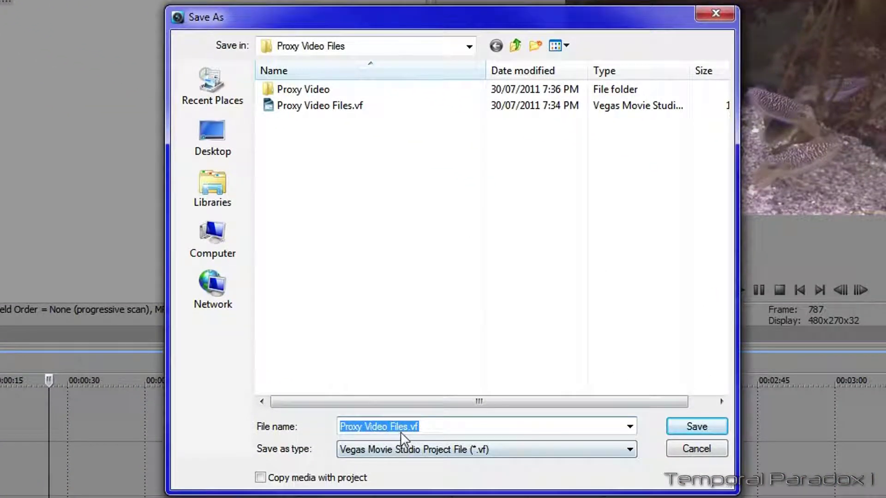
pyautogui.click(407, 432)
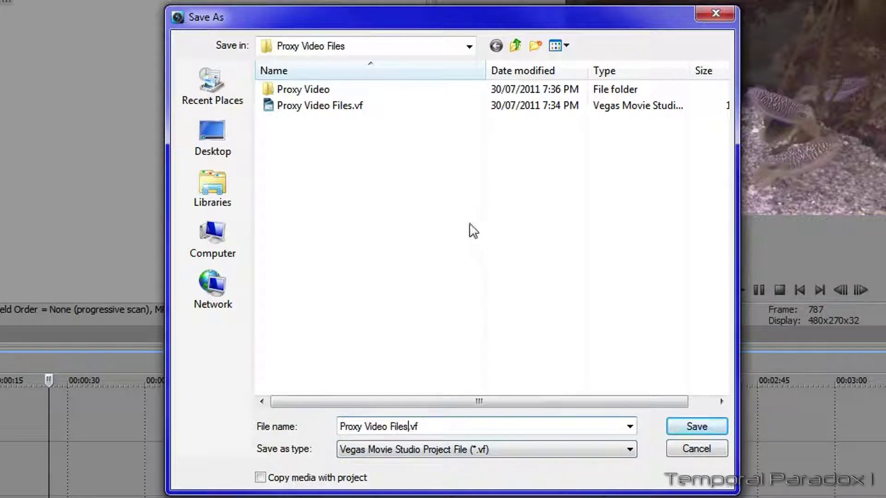
pyautogui.write('- ')
pyautogui.write('proxy')
pyautogui.click(679, 425)
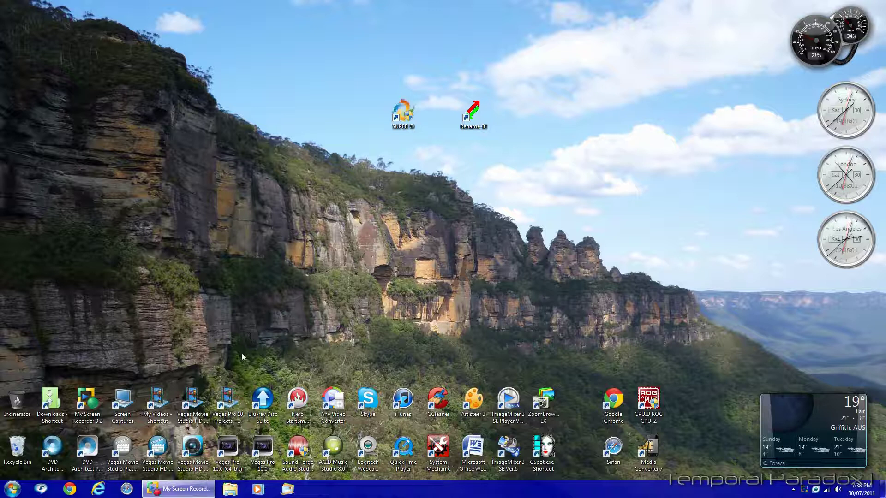
# - Browse to Documents\Vegas Movie Studio HD Platinum 11.0 Projects\Proxy Video Files and check its Proxy Video folder
pyautogui.click(230, 489)
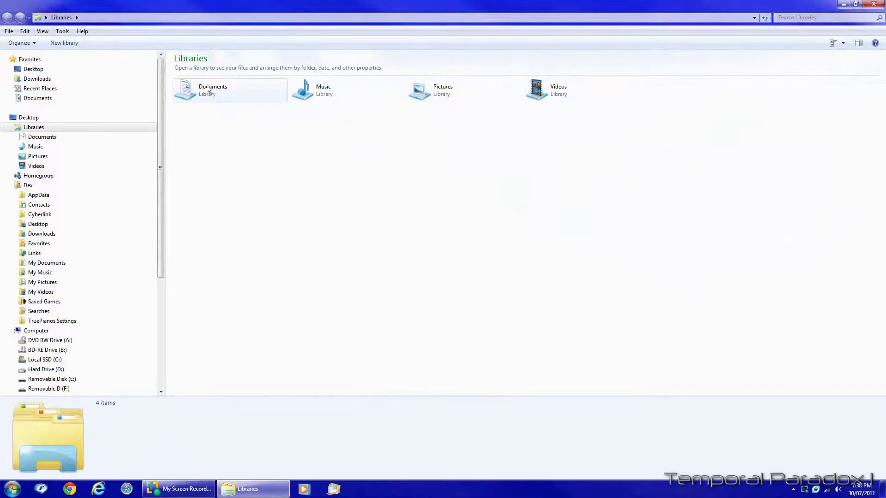
pyautogui.doubleClick(208, 88)
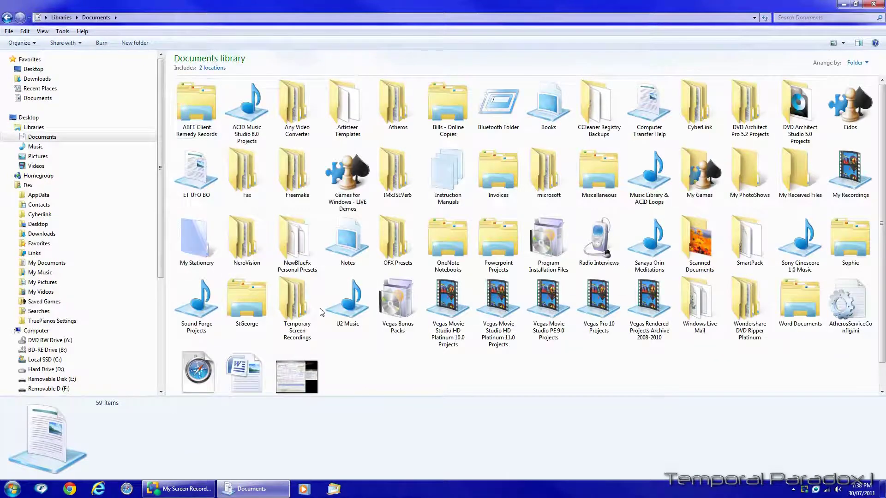
pyautogui.doubleClick(499, 316)
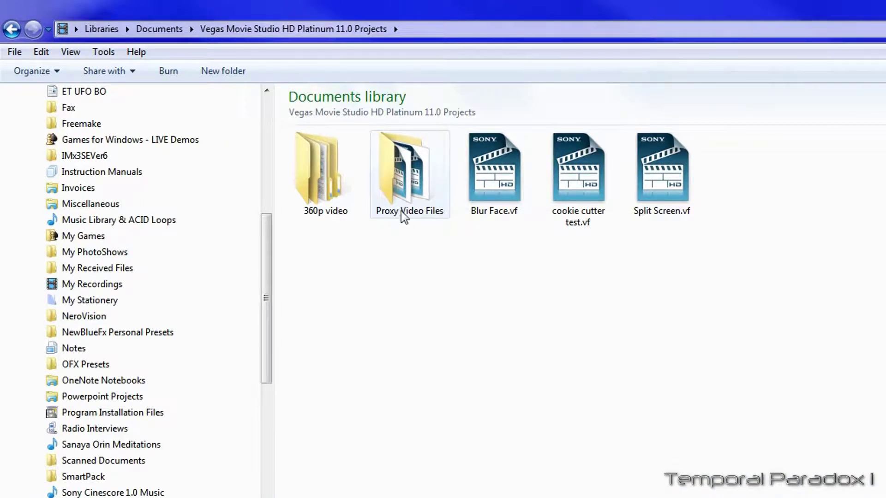
pyautogui.moveTo(408, 173)
pyautogui.doubleClick(407, 190)
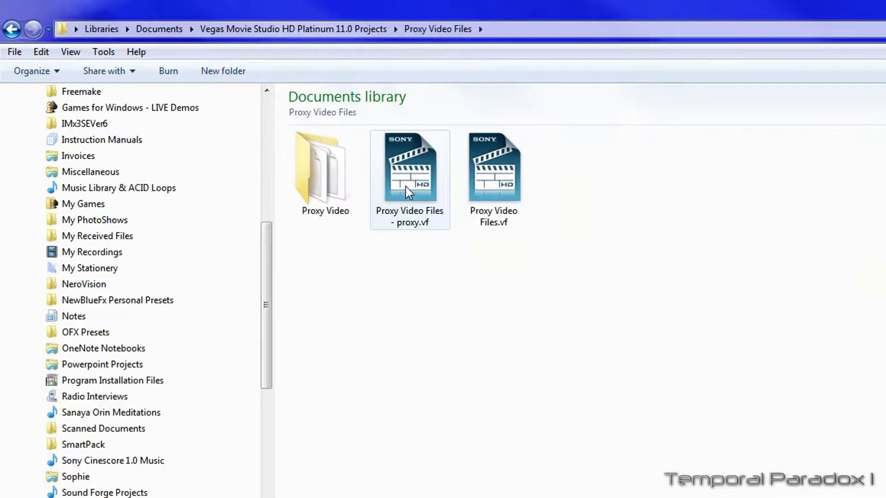
pyautogui.doubleClick(323, 186)
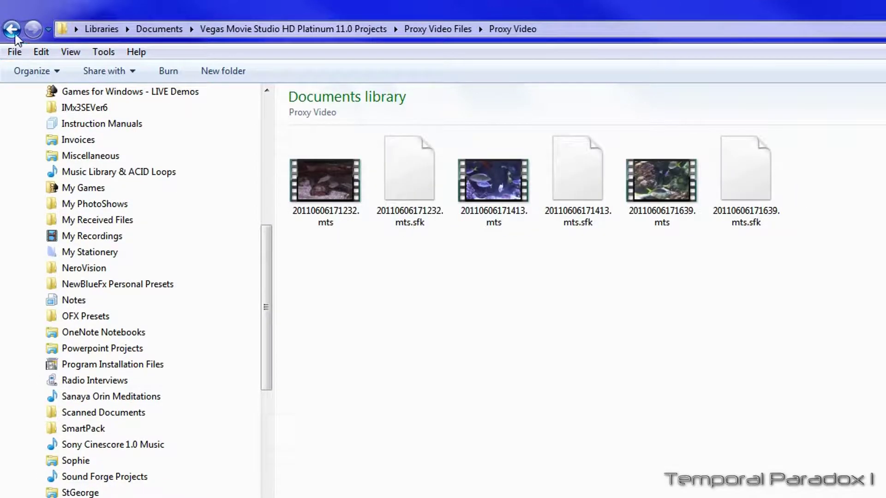
pyautogui.click(17, 32)
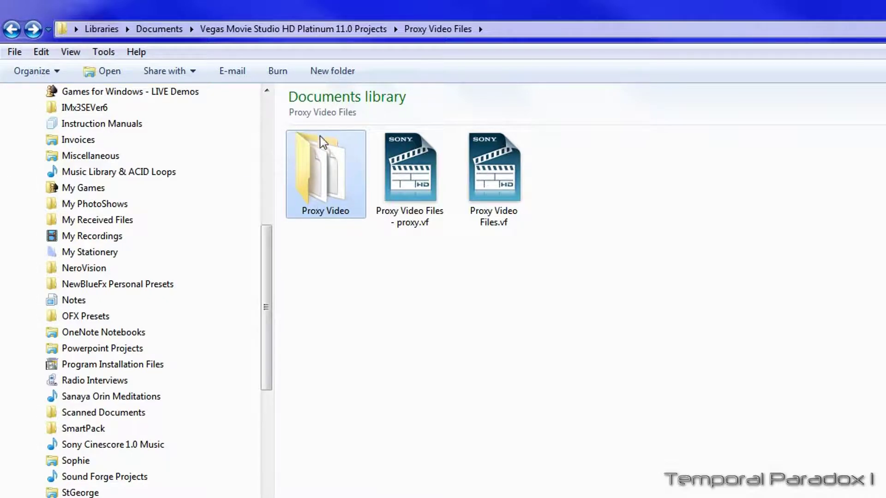
# - Rename the Proxy Video folder to 'Proxy Video OLD'
pyautogui.rightClick(333, 212)
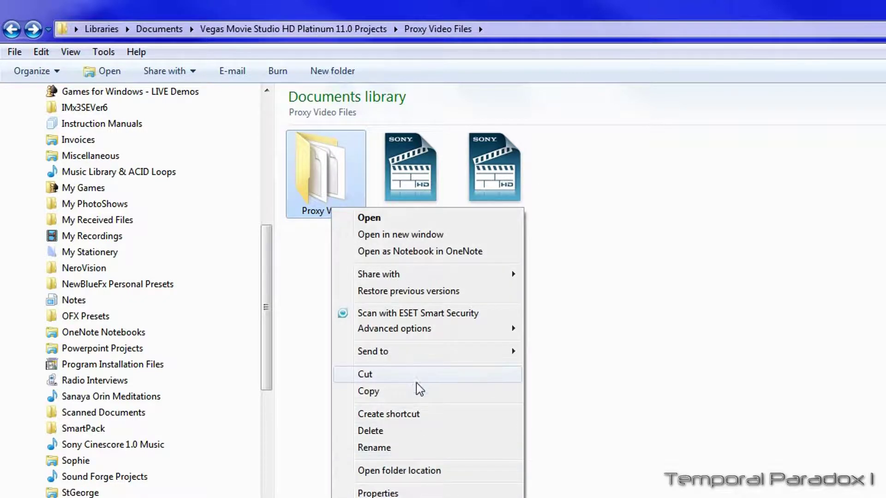
pyautogui.click(396, 448)
pyautogui.click(359, 210)
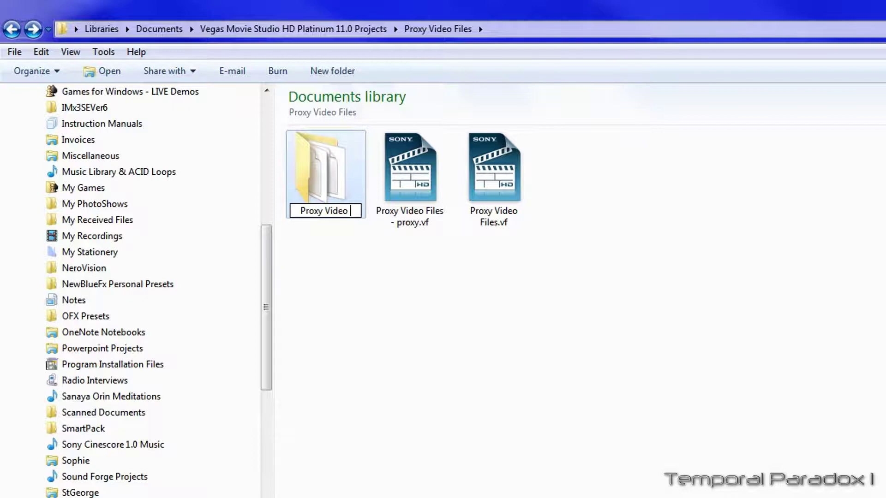
pyautogui.write('OLD')
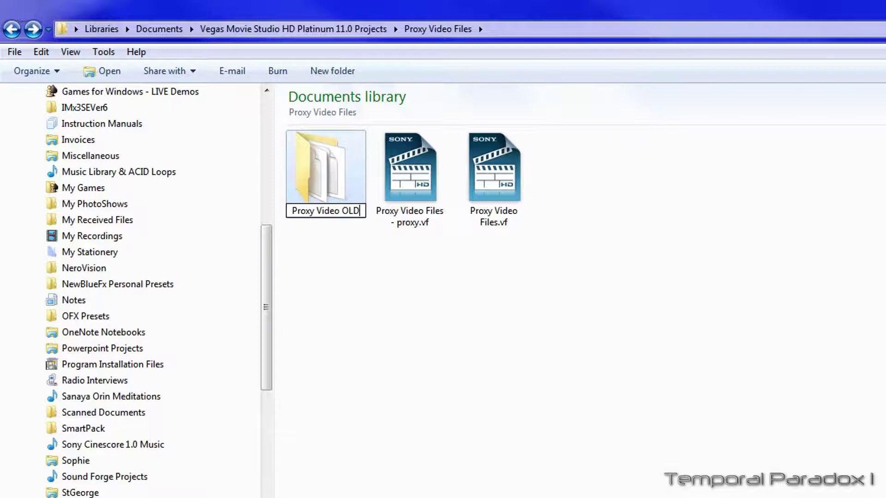
pyautogui.click(415, 434)
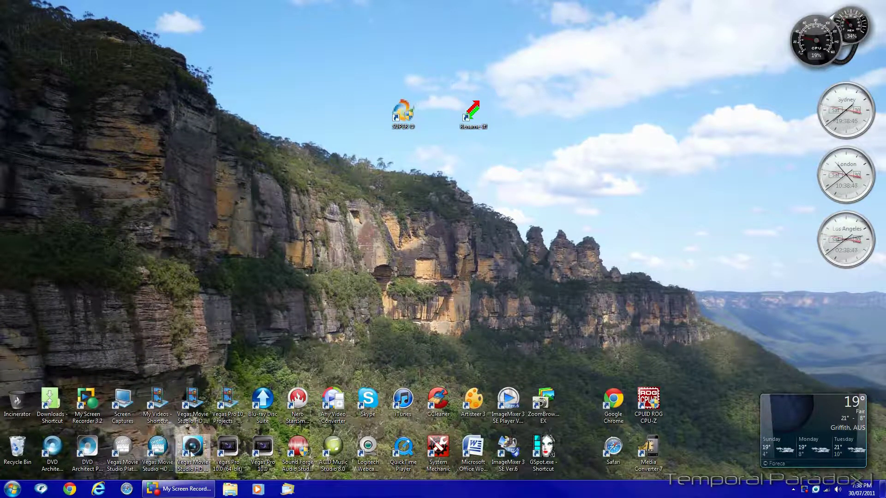
pyautogui.doubleClick(191, 455)
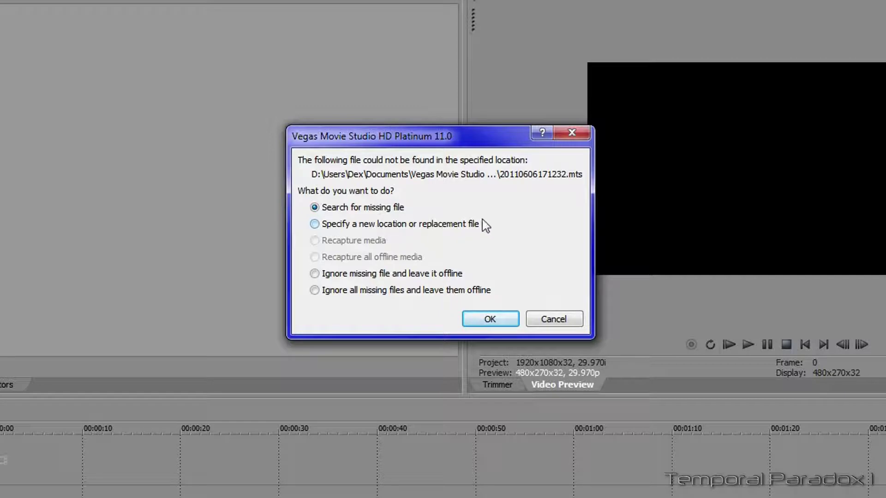
pyautogui.click(315, 225)
pyautogui.click(483, 327)
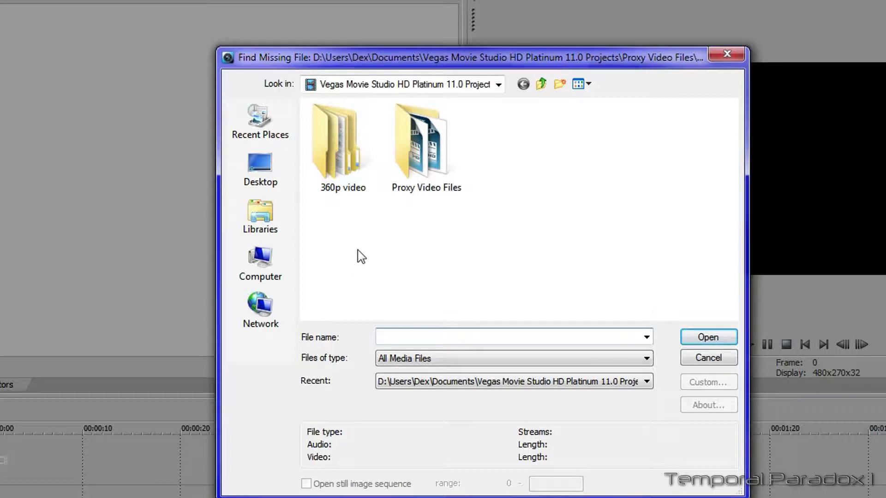
# - Relink it to 20110606171232.mts in Videos > Source Video Archive > 2011 > 201106 > 20110606
pyautogui.click(267, 226)
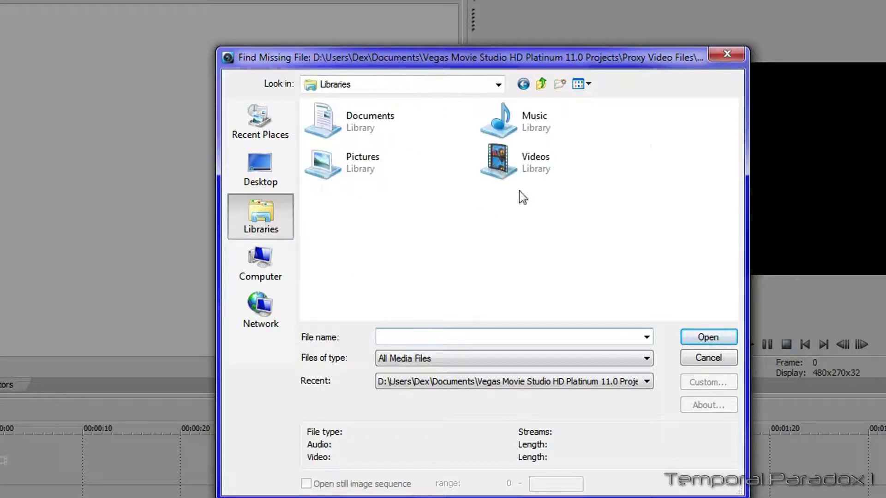
pyautogui.doubleClick(498, 176)
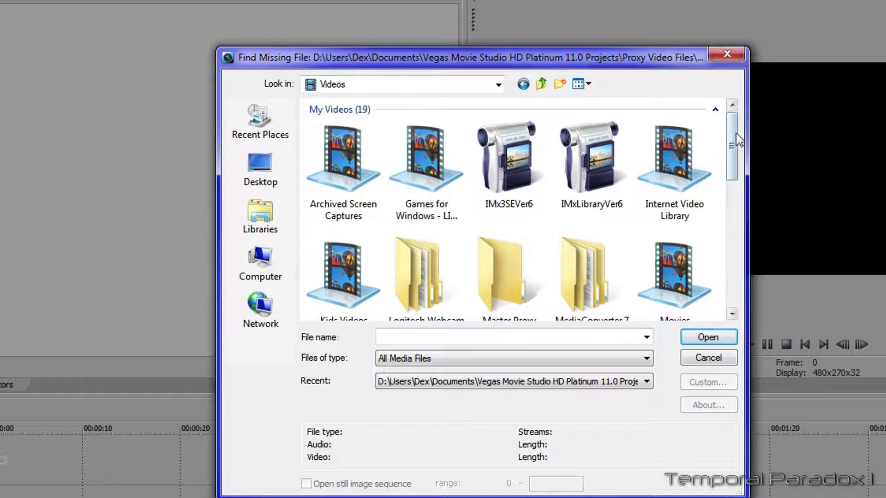
pyautogui.moveTo(731, 143)
pyautogui.mouseDown()
pyautogui.moveTo(733, 267)
pyautogui.moveTo(728, 198)
pyautogui.mouseUp()
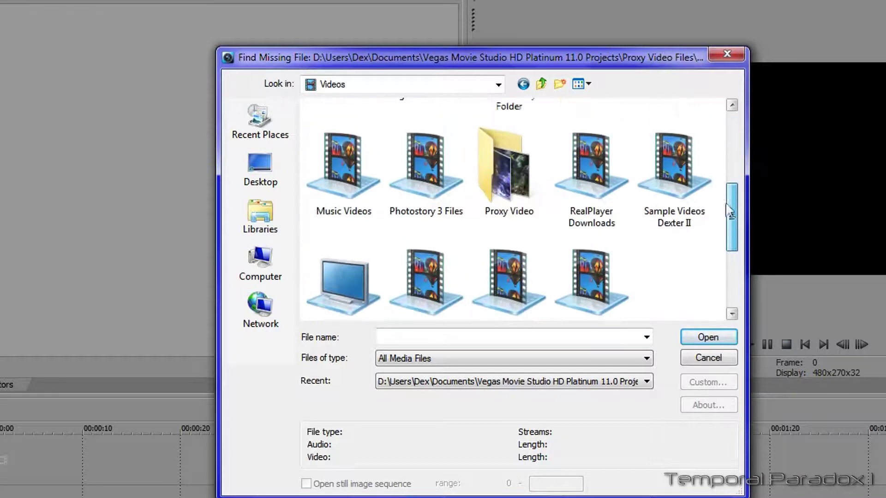
pyautogui.doubleClick(336, 279)
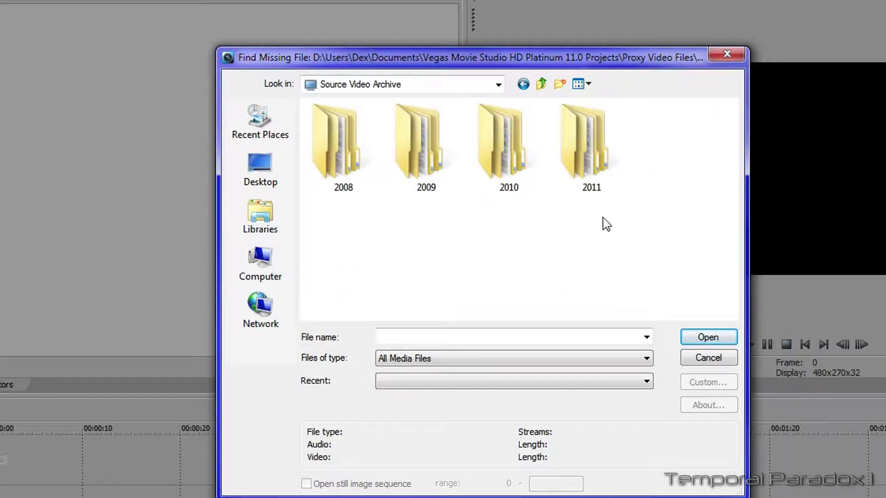
pyautogui.click(598, 167)
pyautogui.doubleClick(599, 167)
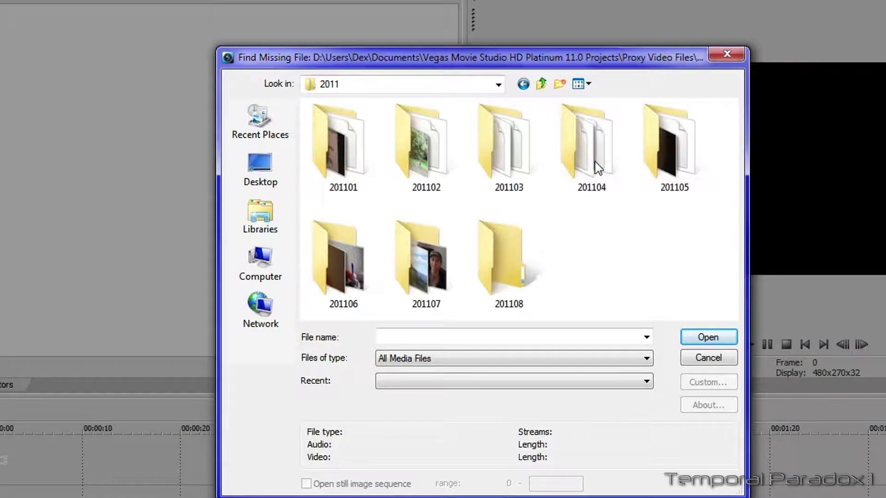
pyautogui.doubleClick(342, 289)
pyautogui.doubleClick(342, 154)
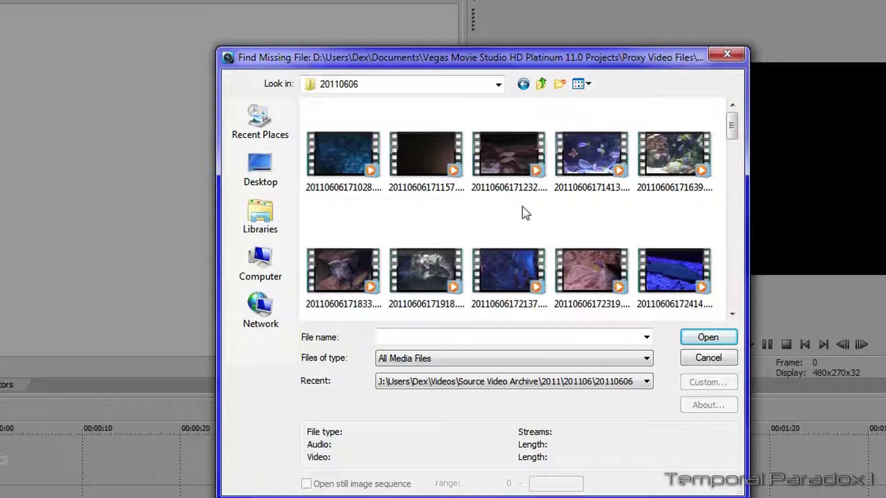
pyautogui.click(503, 151)
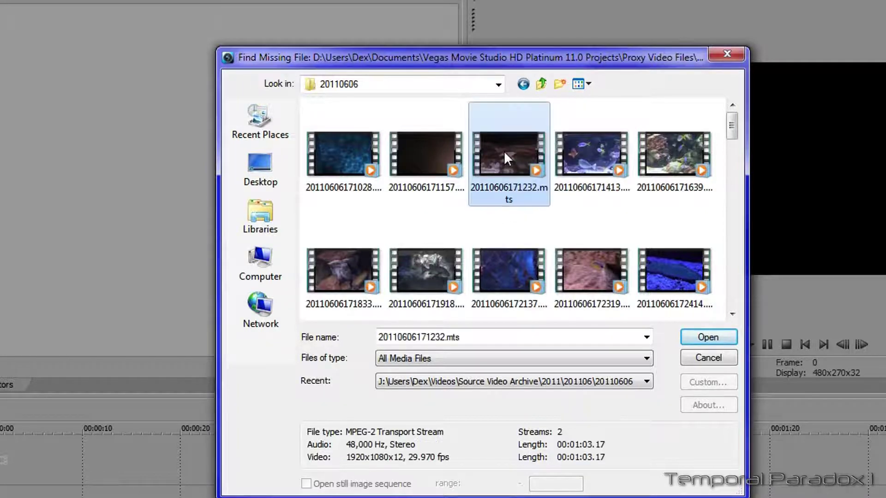
pyautogui.click(700, 338)
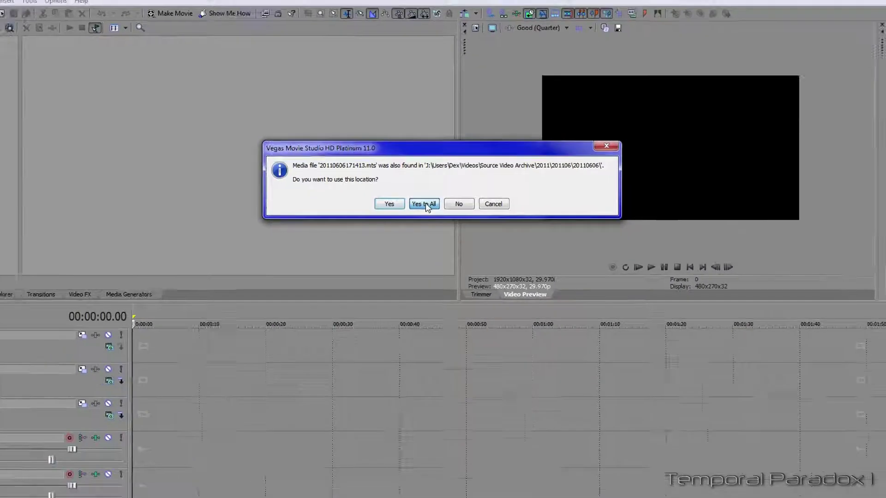
# - Accept the found archive location, confirm the first clip is 1920×1080 AVC, and stop preview
pyautogui.click(417, 252)
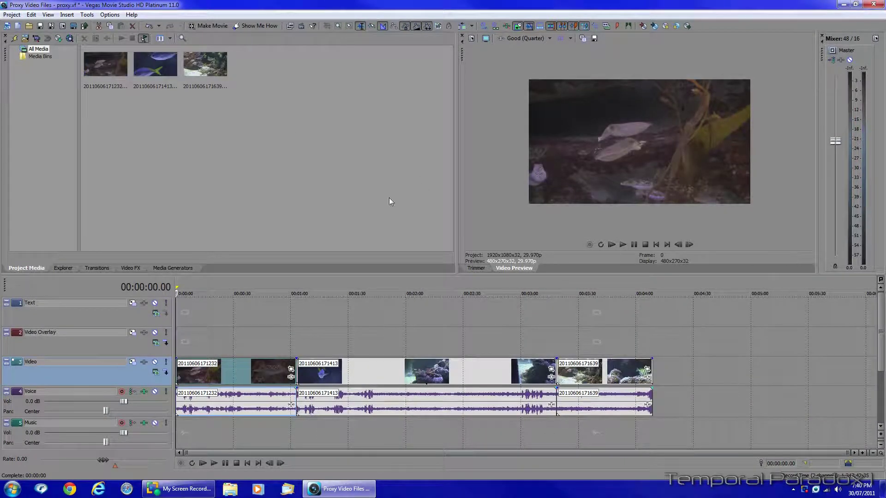
pyautogui.click(119, 68)
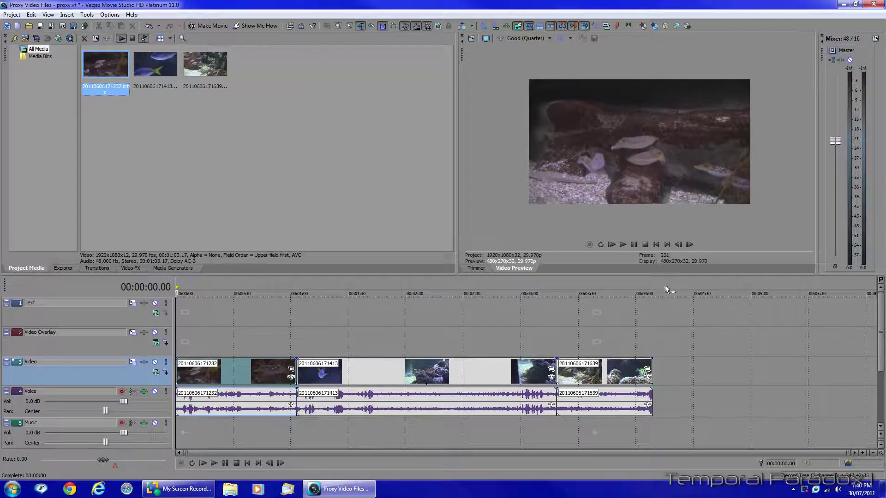
pyautogui.click(645, 245)
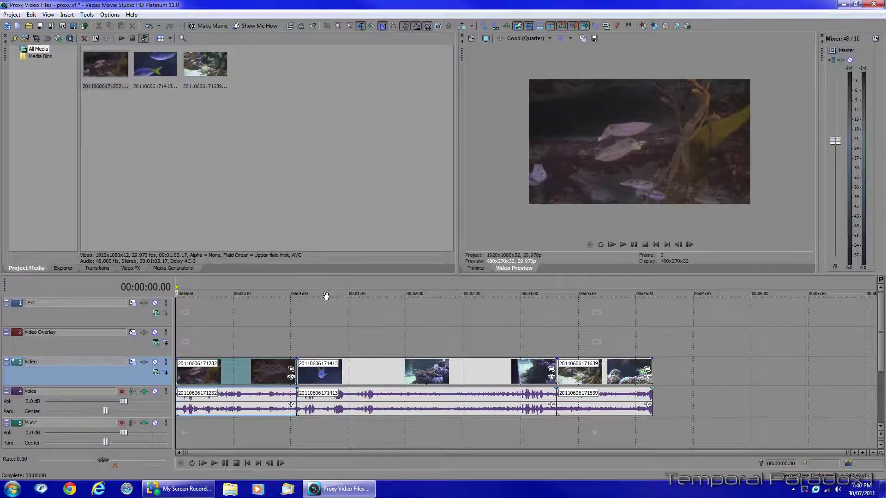
# - Review the Render As settings (Internet 1920×1080-30p) and cancel without rendering
pyautogui.click(12, 14)
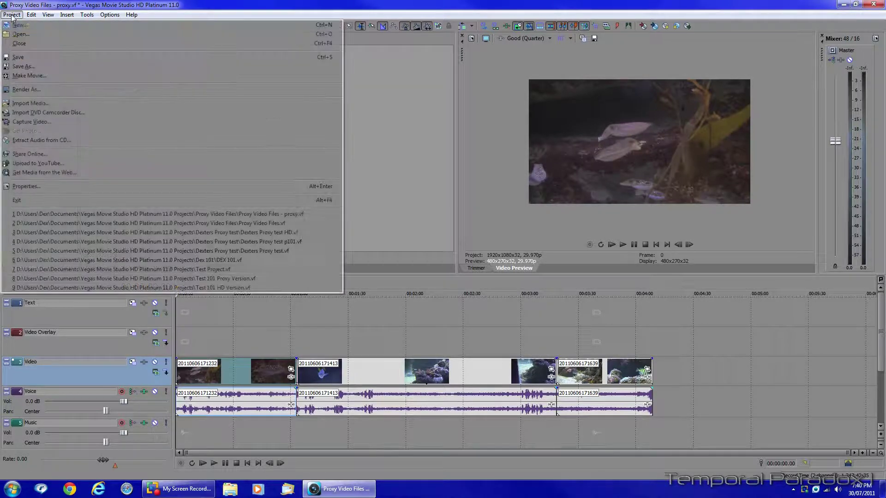
pyautogui.click(27, 89)
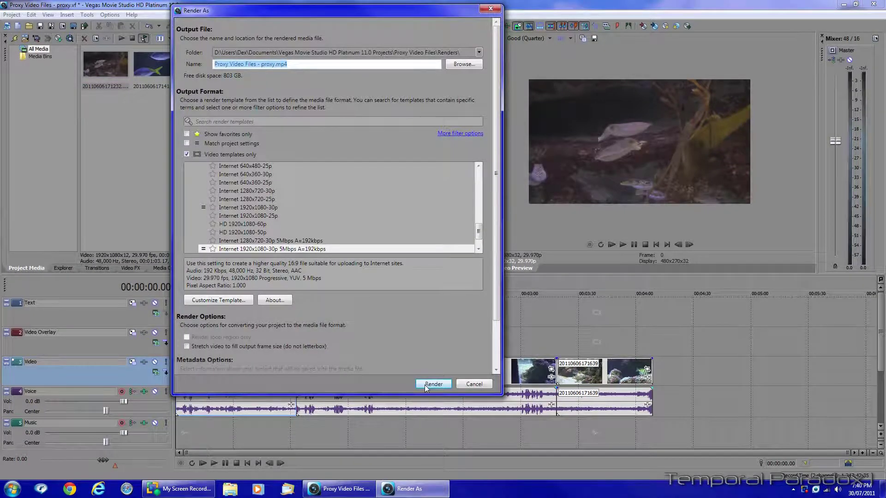
pyautogui.click(473, 385)
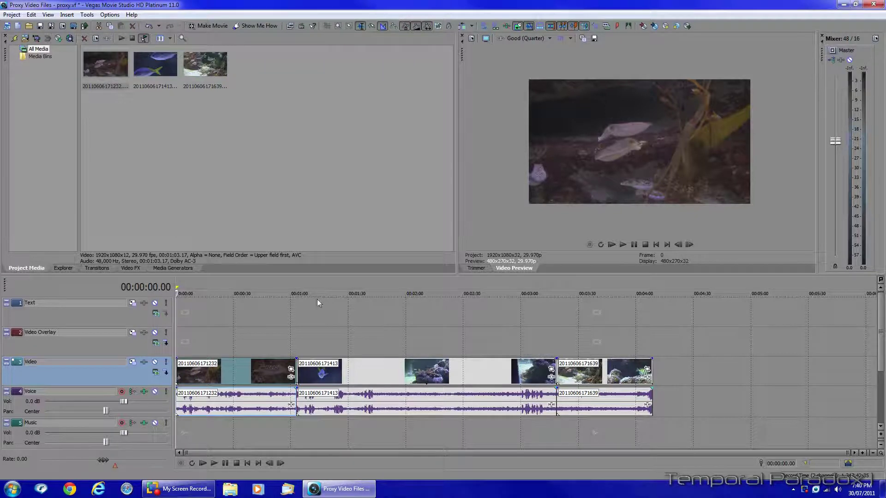
pyautogui.click(13, 15)
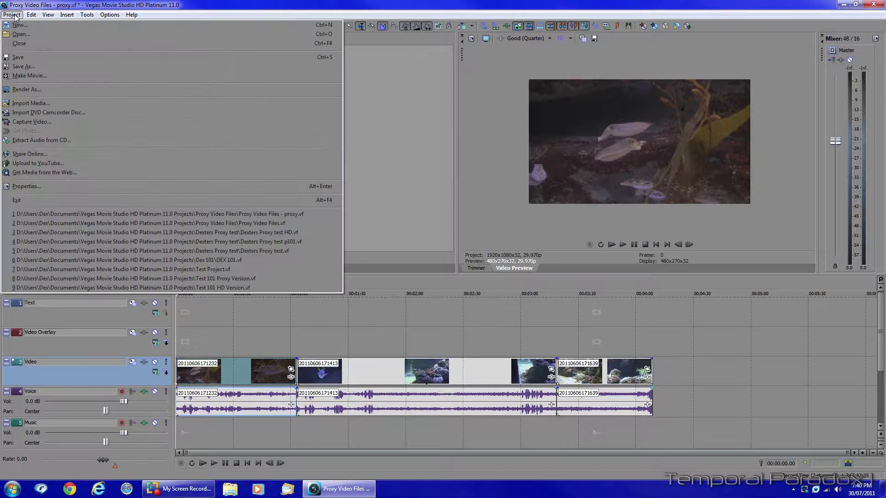
# - Save the project as a new version named 'Proxy Video Files - HD.vf'
pyautogui.click(20, 66)
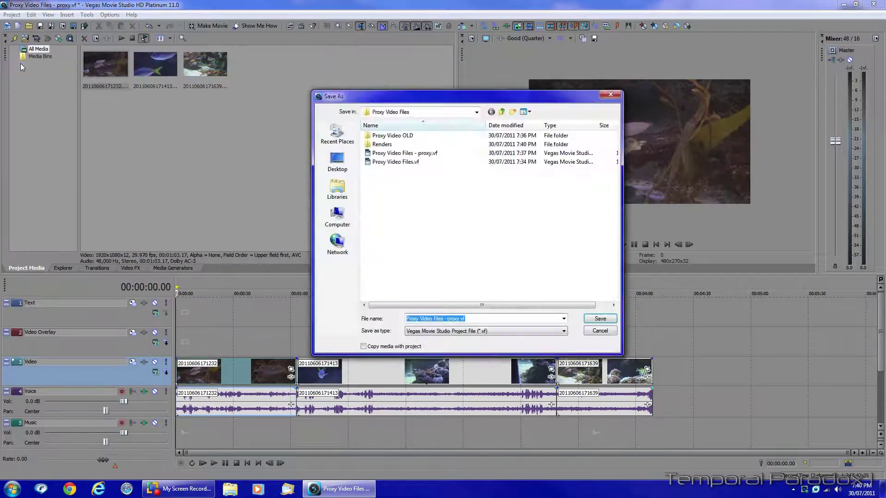
pyautogui.click(459, 318)
pyautogui.press('BackSpace')
pyautogui.press('BackSpace')
pyautogui.press('BackSpace')
pyautogui.press('BackSpace')
pyautogui.write('HD')
pyautogui.click(600, 318)
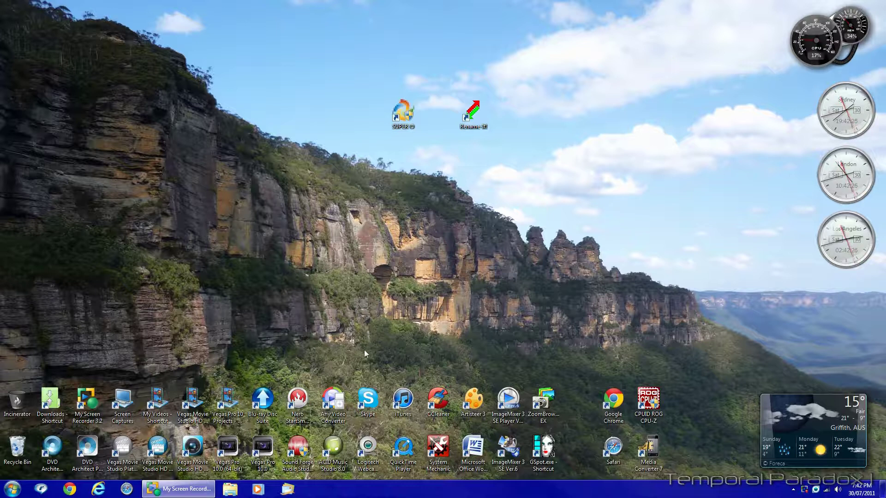
# - Browse Explorer to My Videos > Source Video Archive > 2011 > 201106
pyautogui.doubleClick(167, 412)
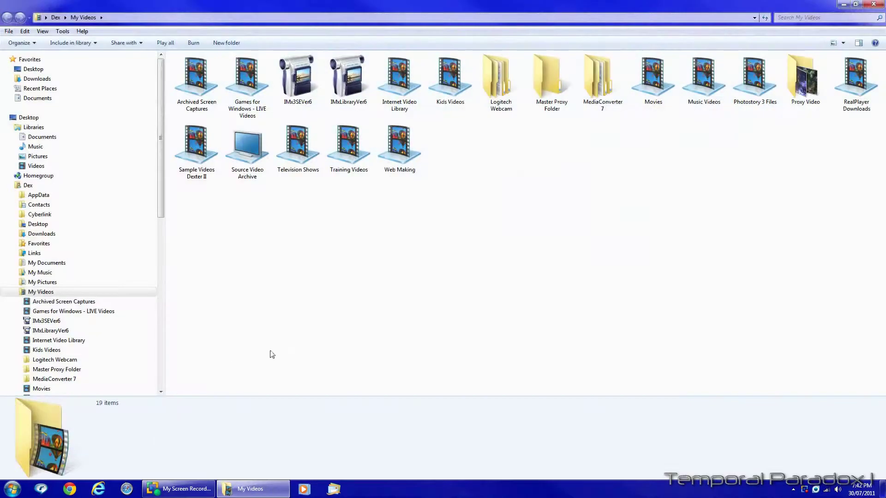
pyautogui.doubleClick(248, 148)
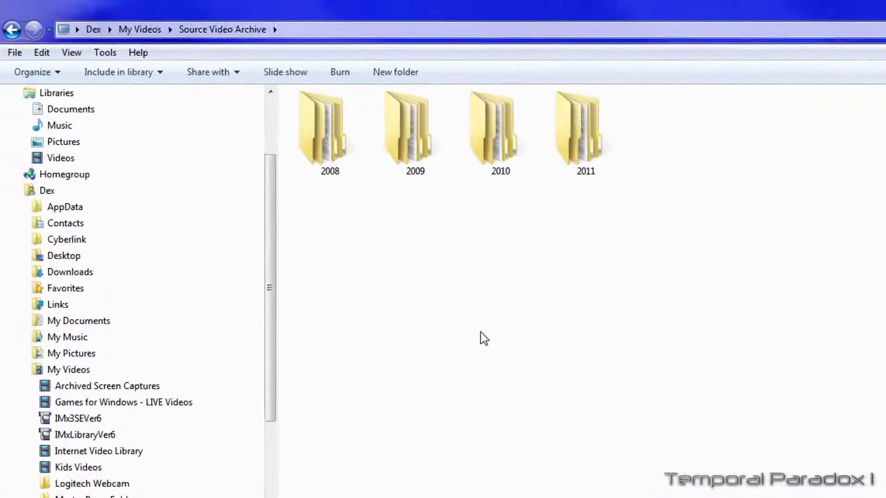
pyautogui.doubleClick(635, 189)
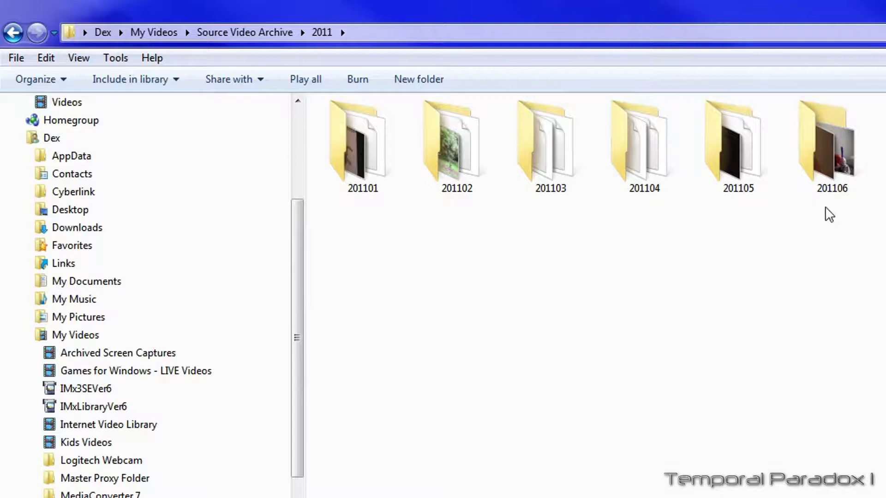
pyautogui.doubleClick(835, 168)
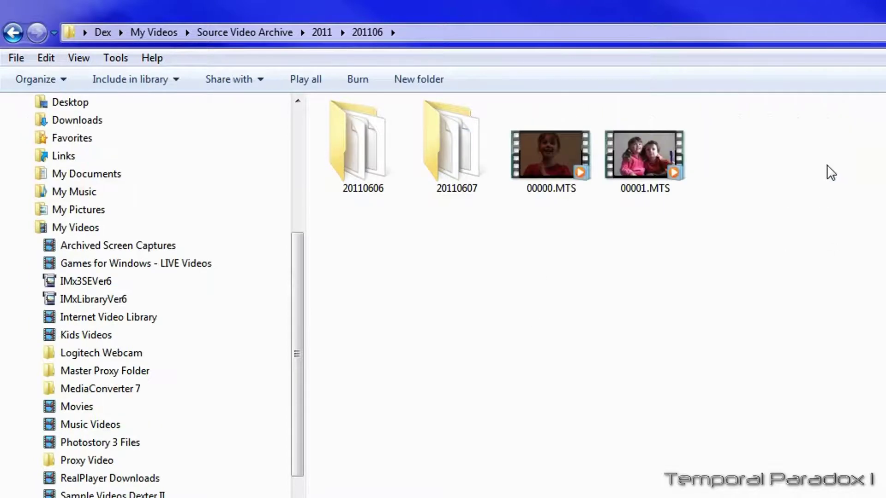
pyautogui.doubleClick(363, 170)
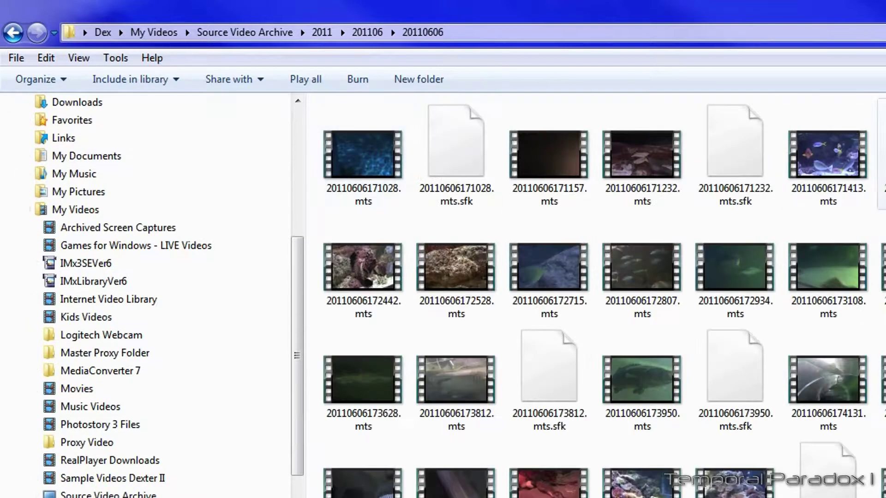
pyautogui.click(13, 32)
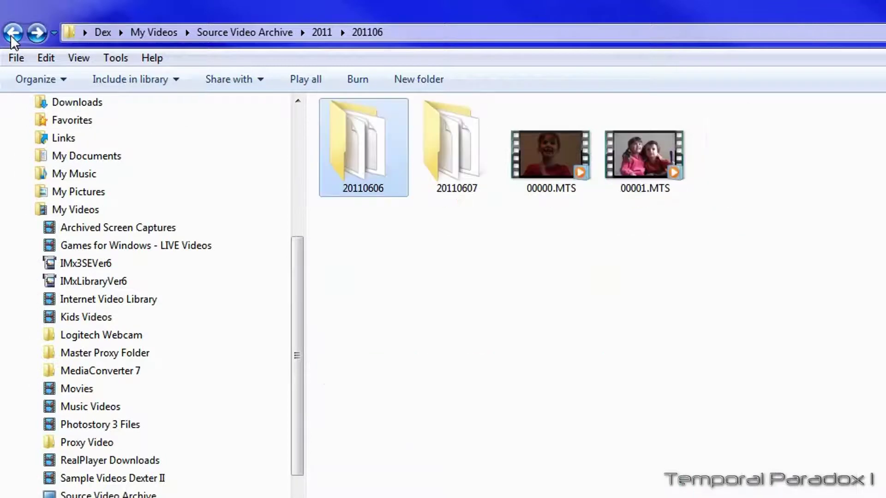
# - Rename the 20110606 folder to 20110606-1
pyautogui.rightClick(379, 198)
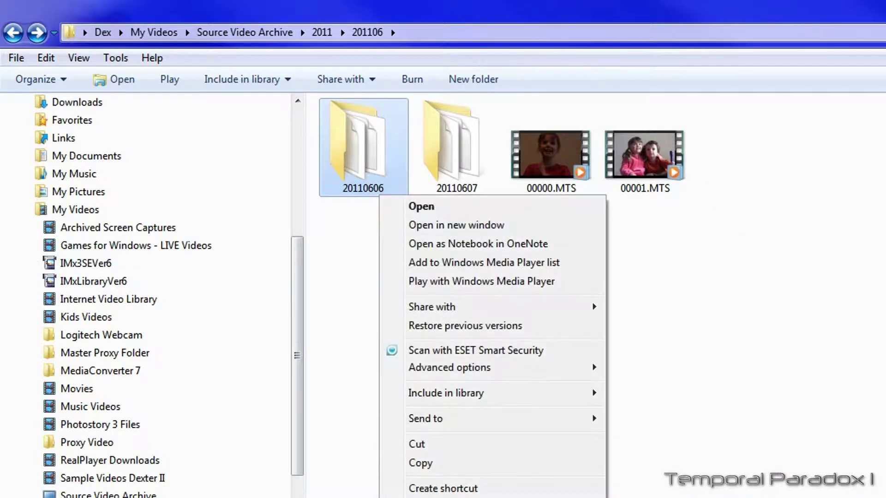
pyautogui.press('m')
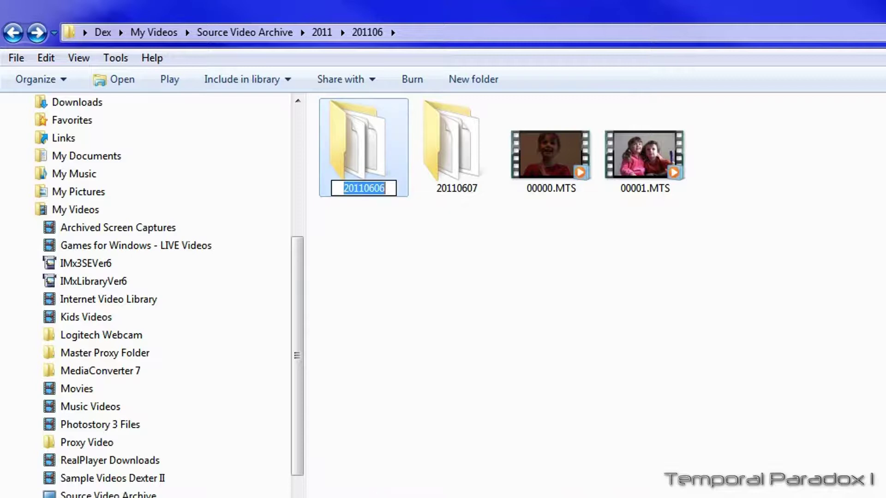
pyautogui.click(387, 189)
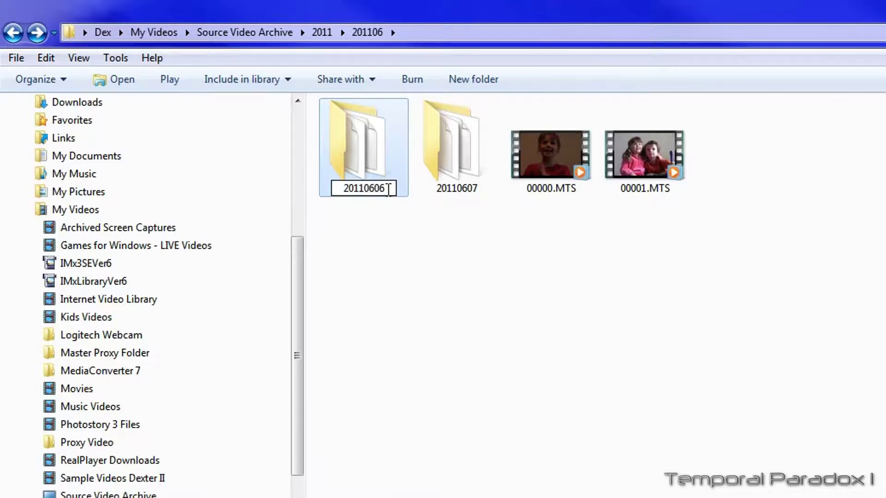
pyautogui.write('-1')
pyautogui.click(401, 315)
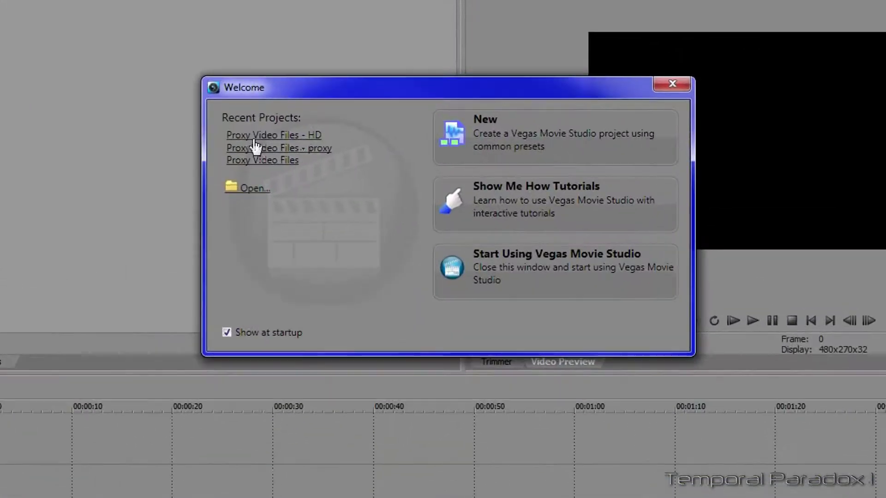
# - Reopen the proxy project and relink its clips to Proxy Video Files\Proxy Video OLD
pyautogui.click(297, 148)
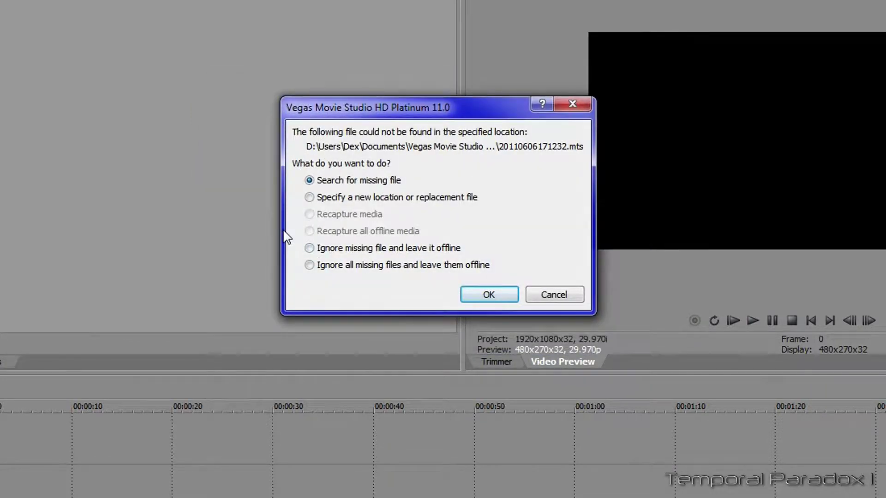
pyautogui.click(309, 197)
pyautogui.click(483, 297)
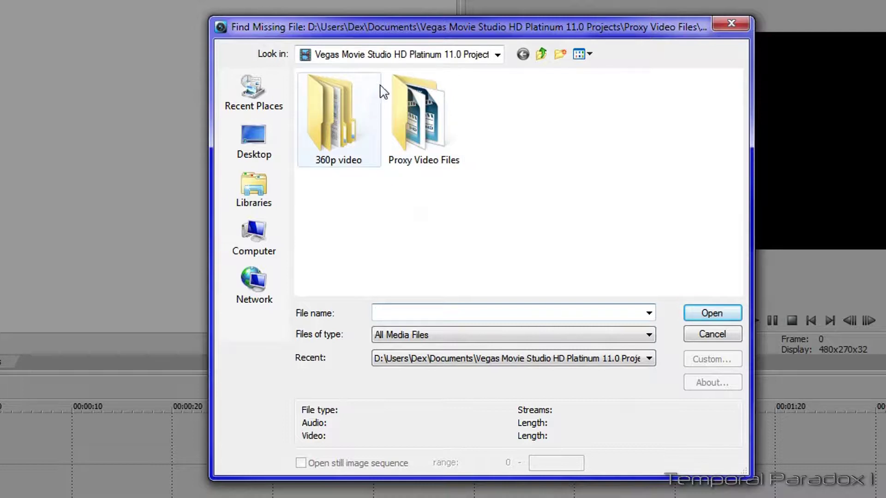
pyautogui.click(427, 139)
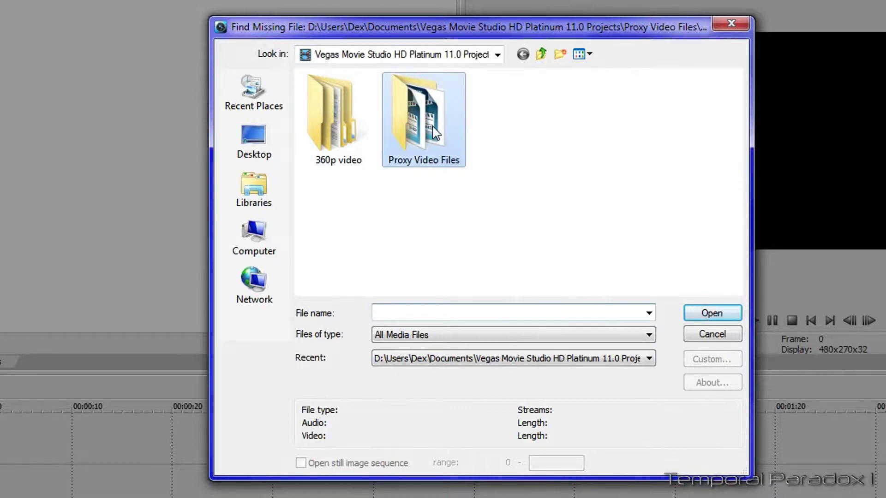
pyautogui.doubleClick(430, 135)
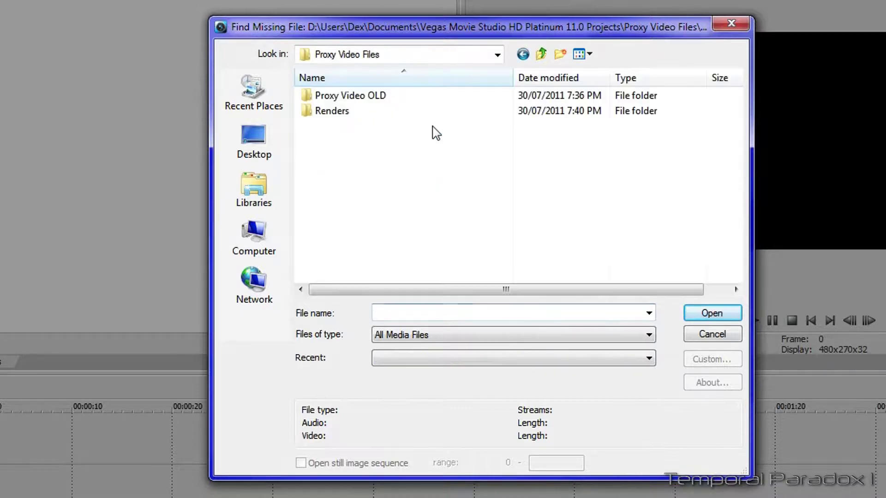
pyautogui.doubleClick(338, 96)
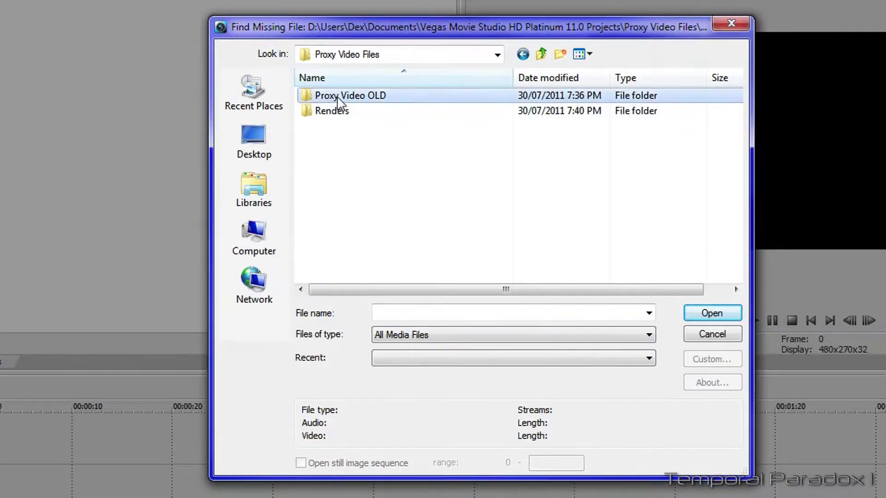
pyautogui.click(687, 312)
pyautogui.click(411, 225)
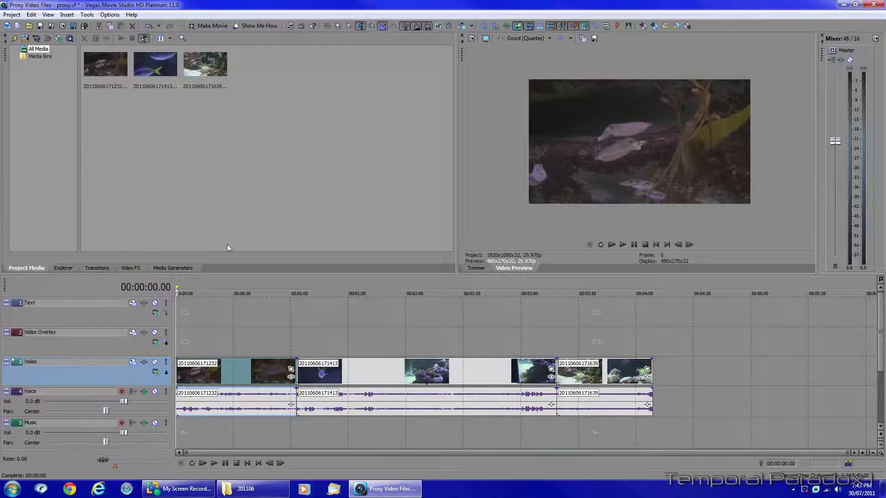
# - Rename folder 20110606-1 back to 20110606 in Explorer, then minimize the window
pyautogui.moveTo(389, 489)
pyautogui.click(393, 494)
pyautogui.click(266, 492)
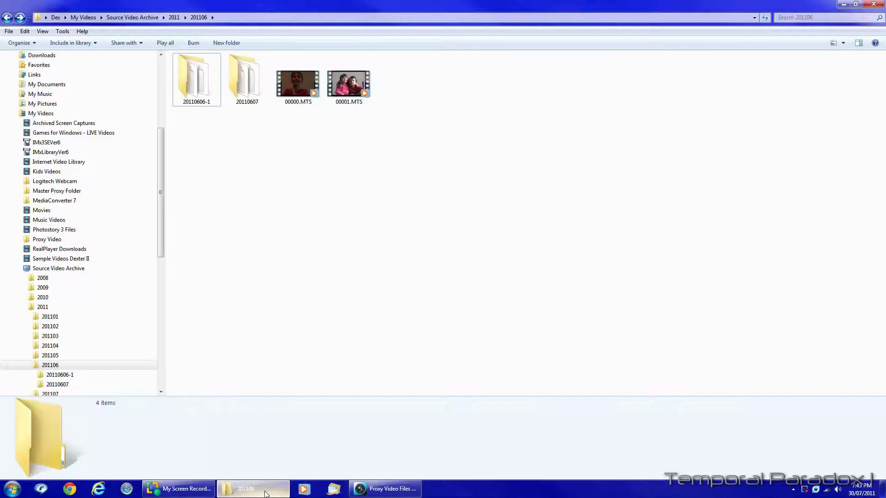
pyautogui.rightClick(199, 107)
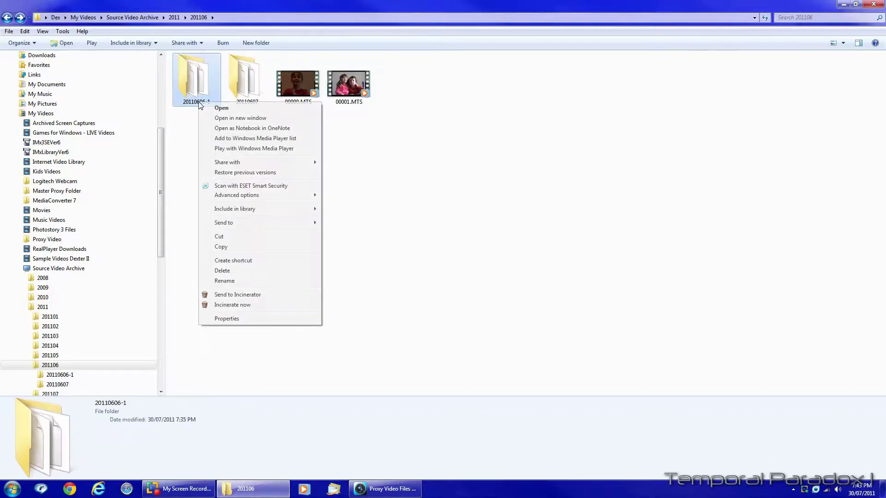
pyautogui.click(241, 282)
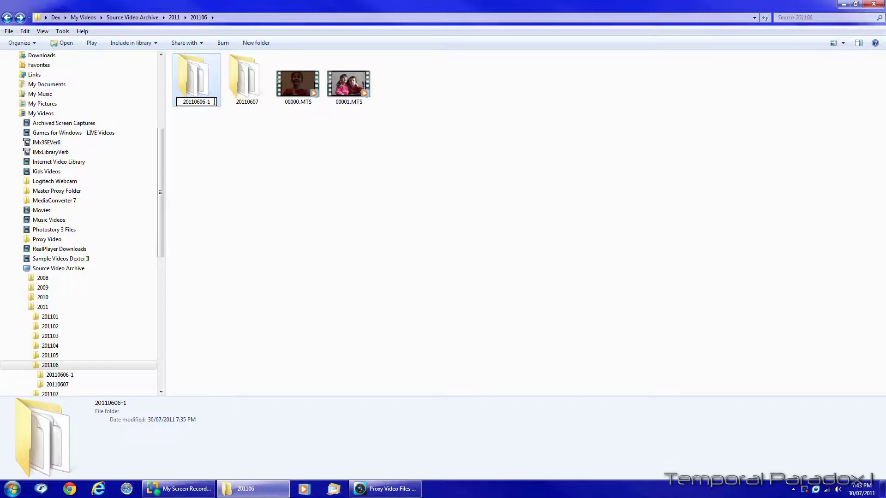
pyautogui.press('BackSpace')
pyautogui.press('BackSpace')
pyautogui.click(226, 150)
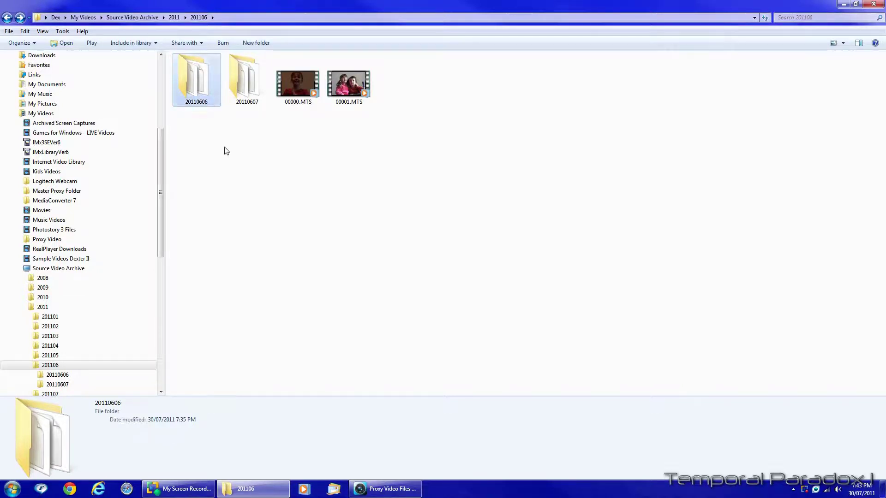
pyautogui.click(842, 5)
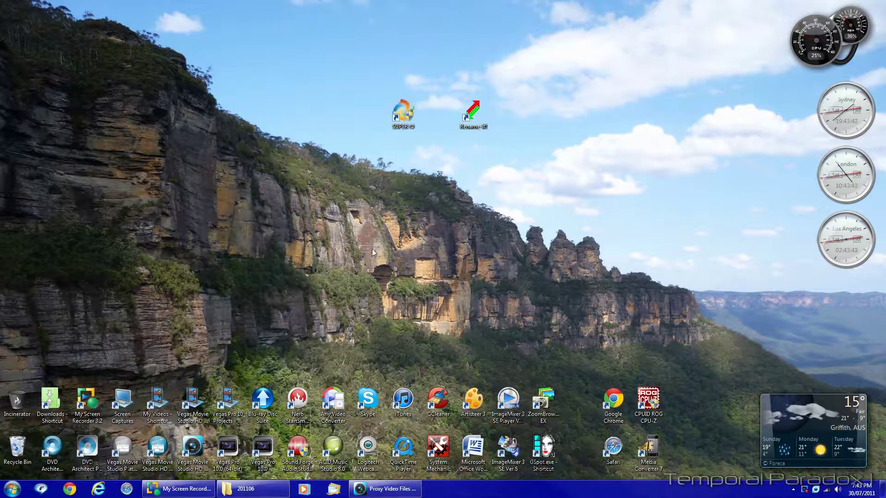